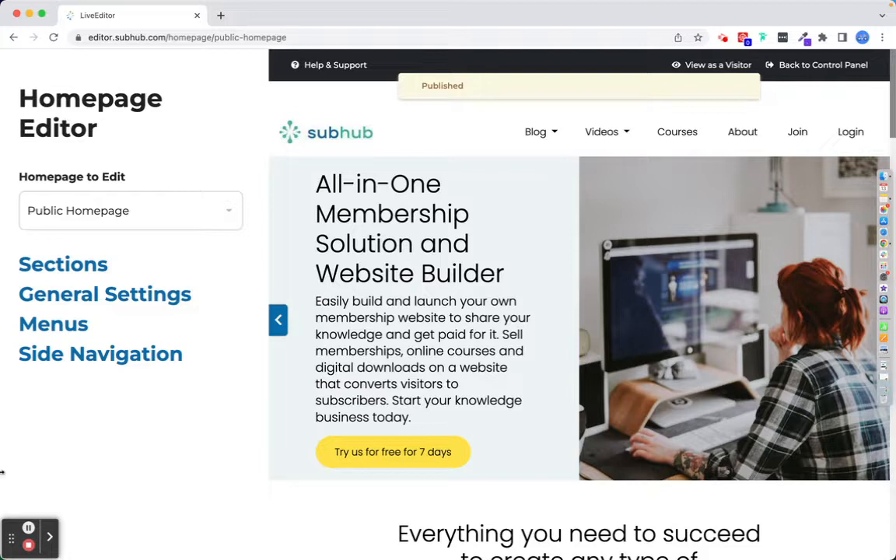
# Add a Testimonial section to the public homepage using its layout.
pyautogui.click(70, 263)
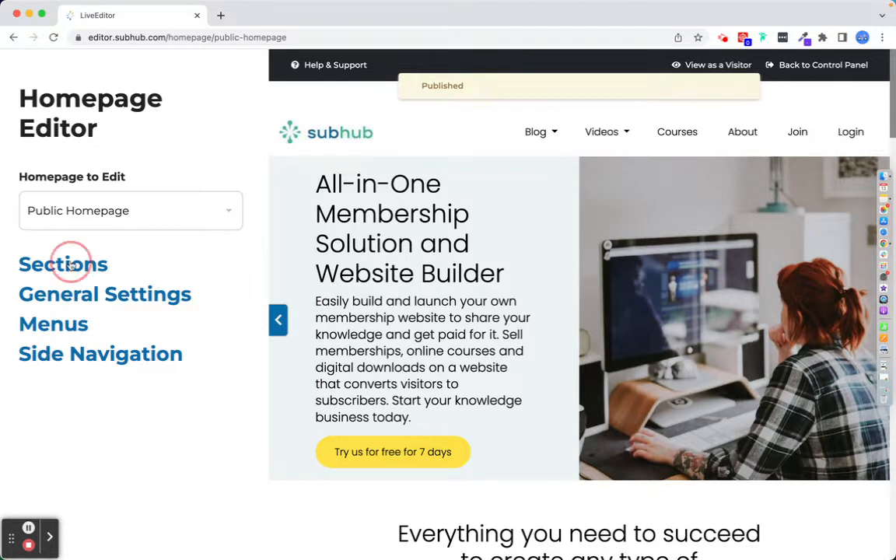
pyautogui.scroll(-5, 106, 442)
pyautogui.click(129, 523)
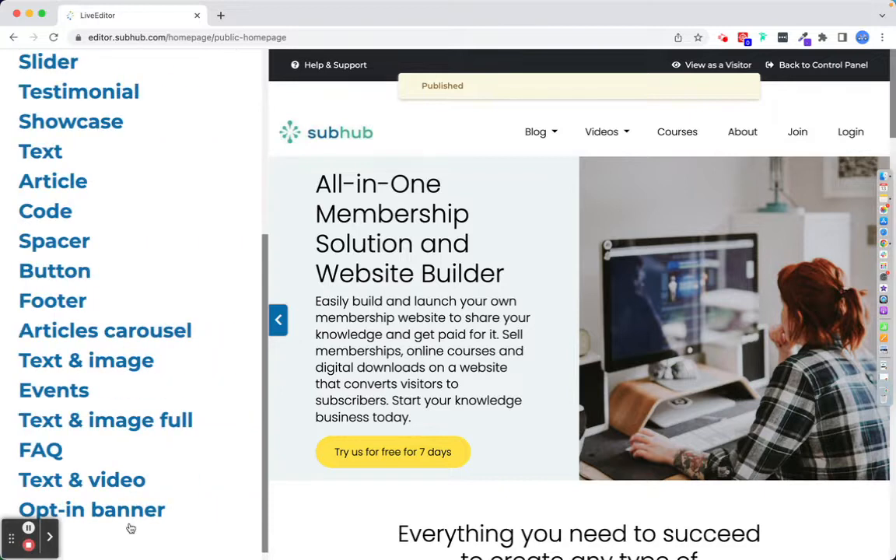
pyautogui.scroll(2, 109, 200)
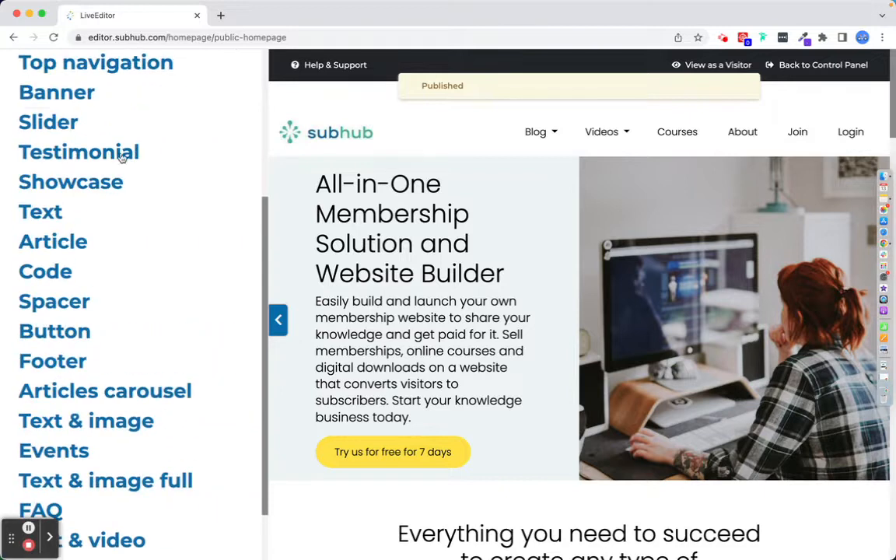
pyautogui.click(114, 150)
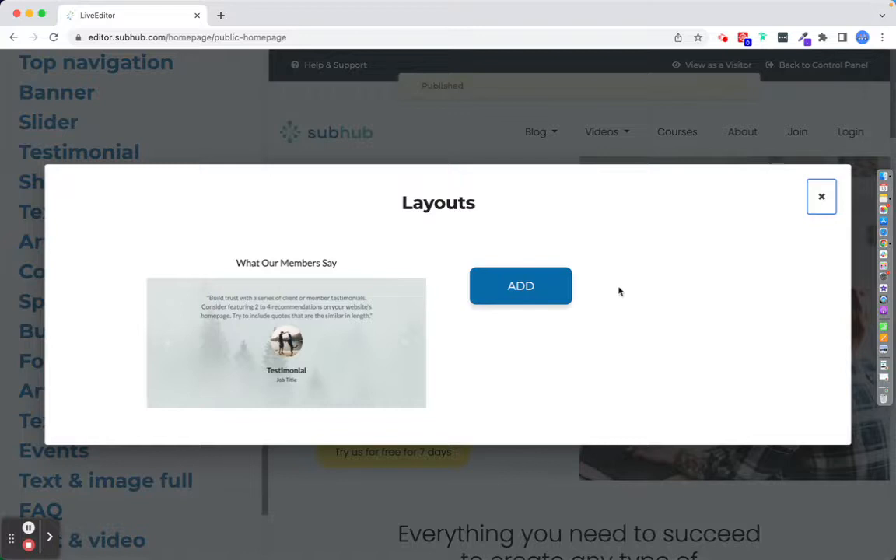
pyautogui.click(520, 286)
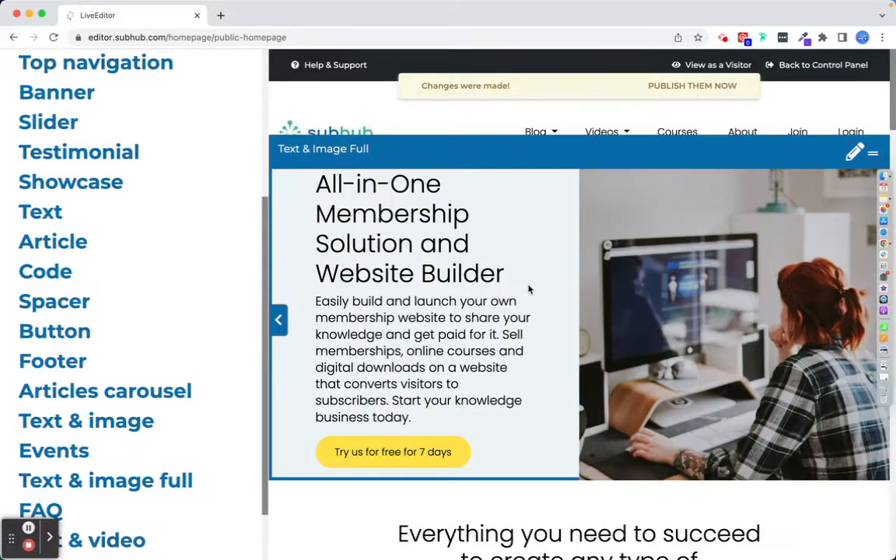
# Delete the second Testimonial section from the homepage section list.
pyautogui.scroll(3, 118, 194)
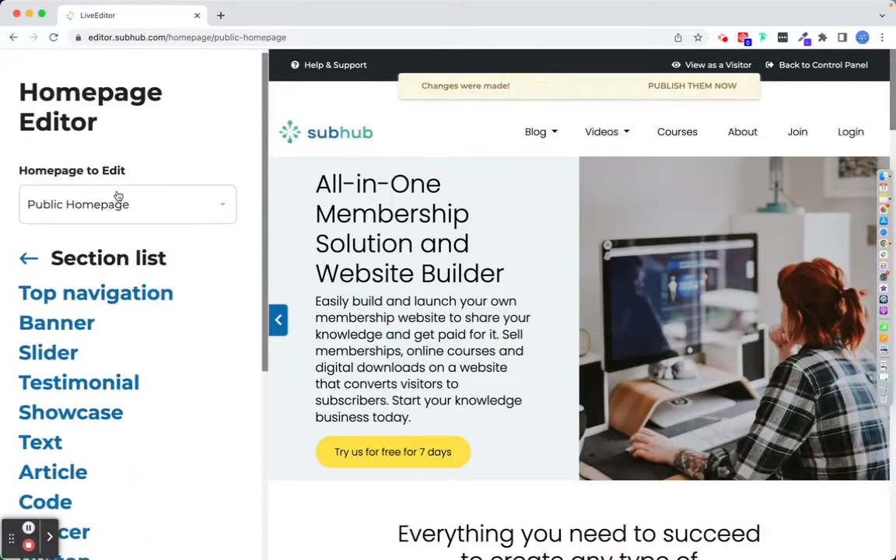
pyautogui.click(28, 258)
pyautogui.scroll(-5, 170, 366)
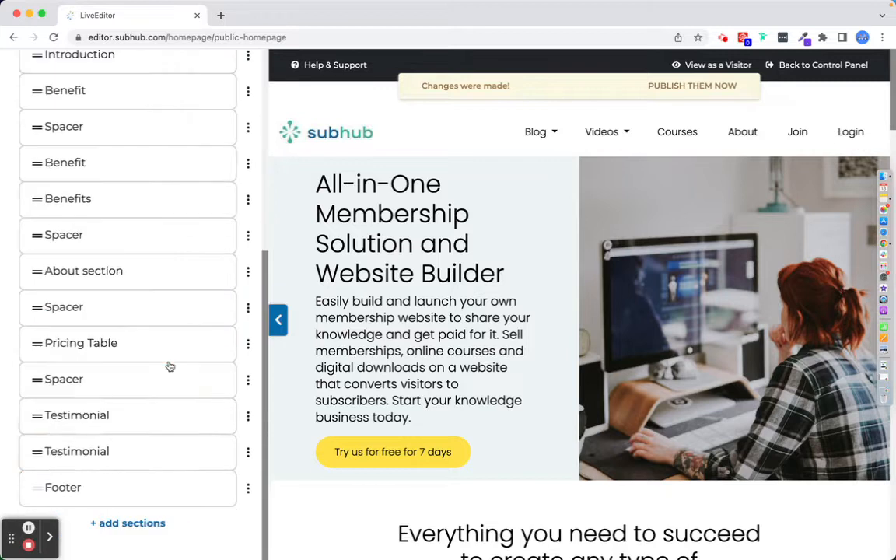
pyautogui.click(248, 455)
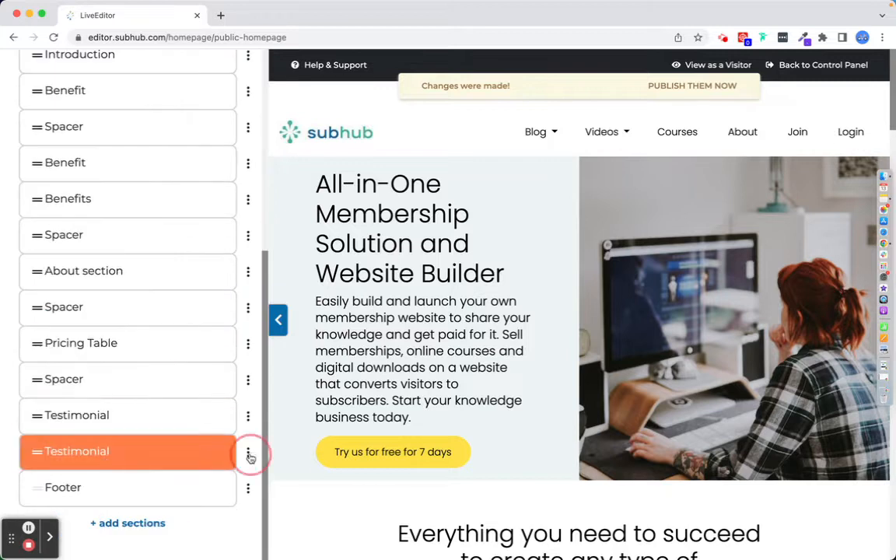
pyautogui.click(214, 542)
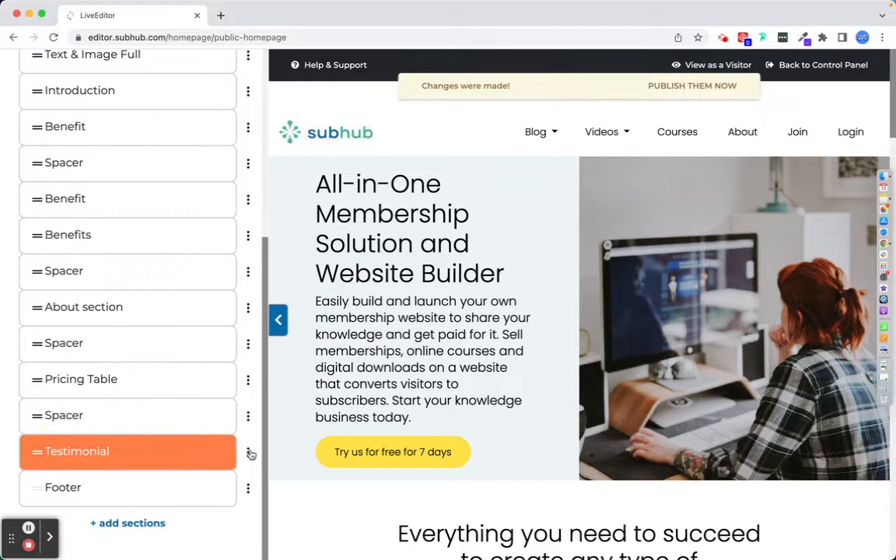
# Open the Testimonial section's 1st testimonial slide and set its testimonial type to Image.
pyautogui.scroll(-10, 464, 504)
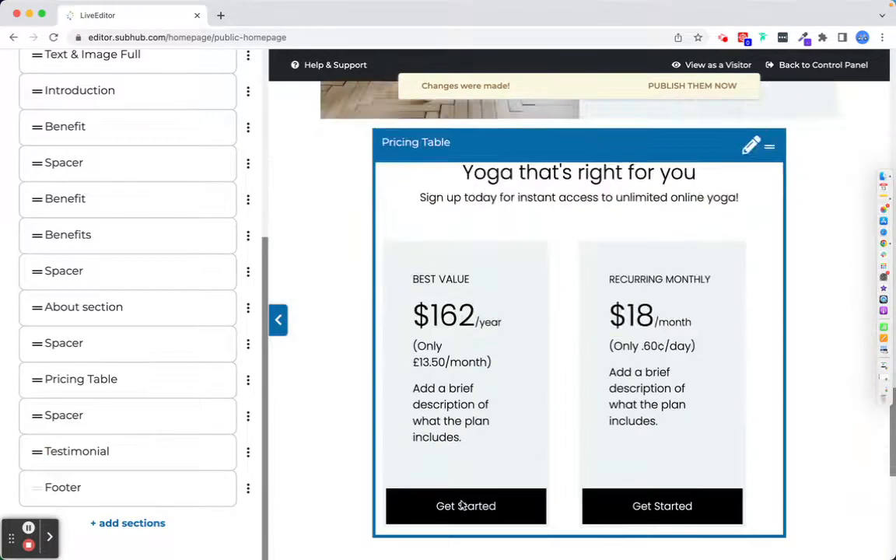
pyautogui.scroll(-3, 461, 506)
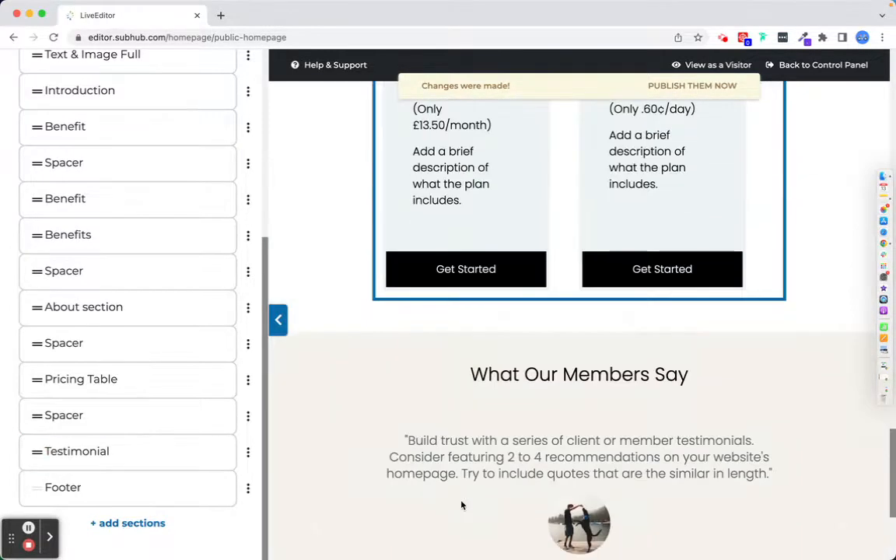
pyautogui.click(78, 454)
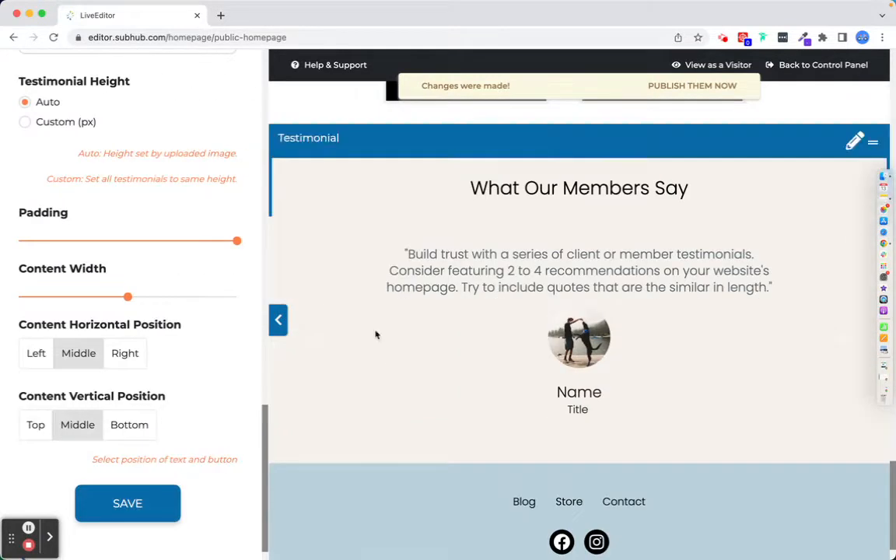
pyautogui.scroll(15, 141, 326)
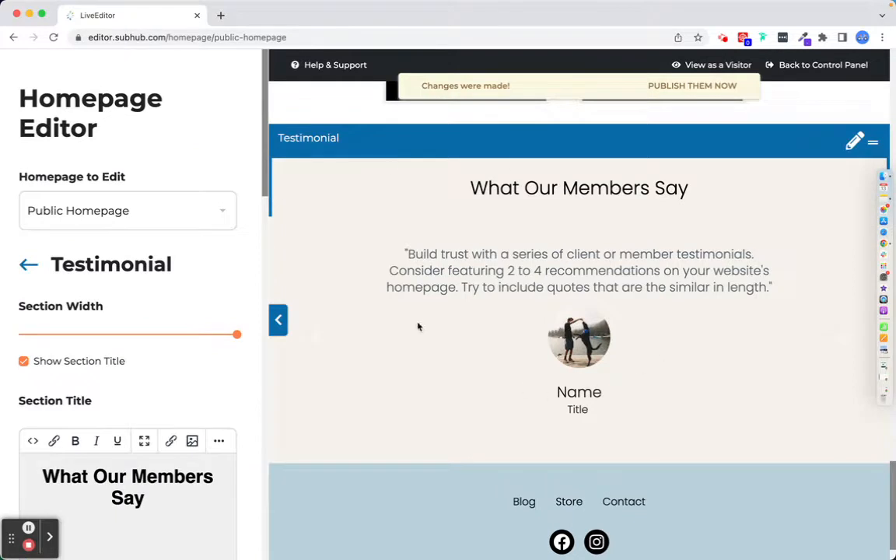
pyautogui.scroll(-3, 118, 385)
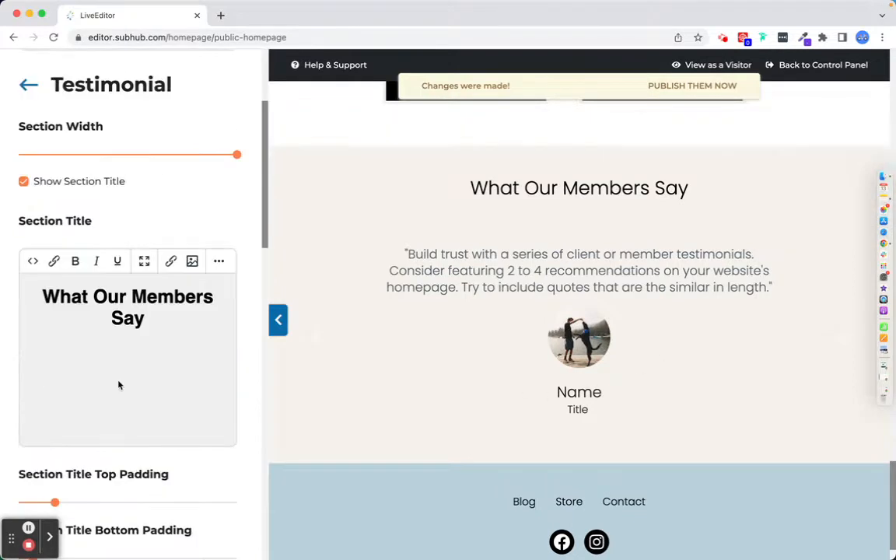
pyautogui.scroll(-8, 119, 385)
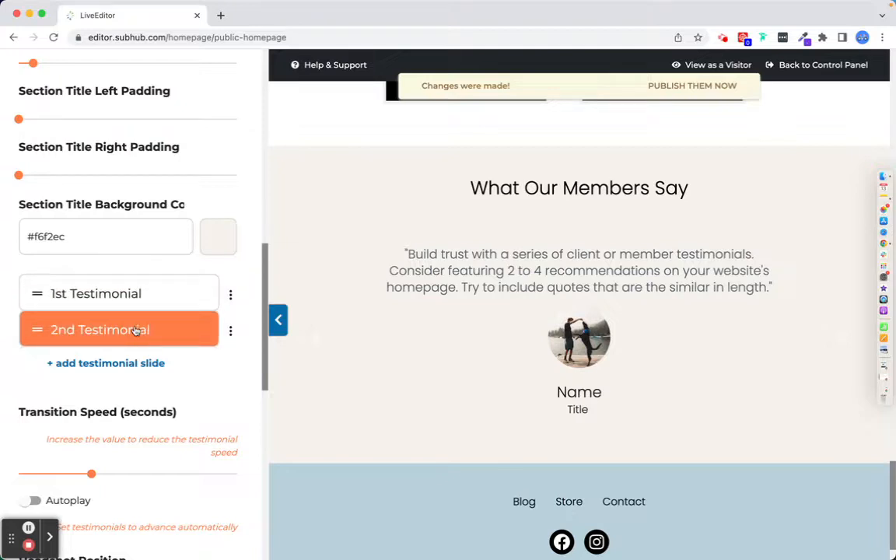
pyautogui.click(114, 294)
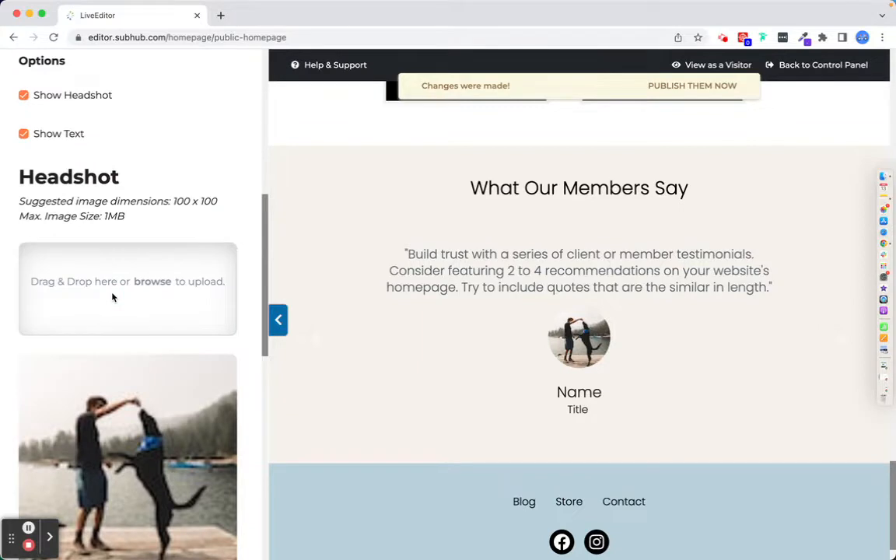
pyautogui.scroll(6, 112, 297)
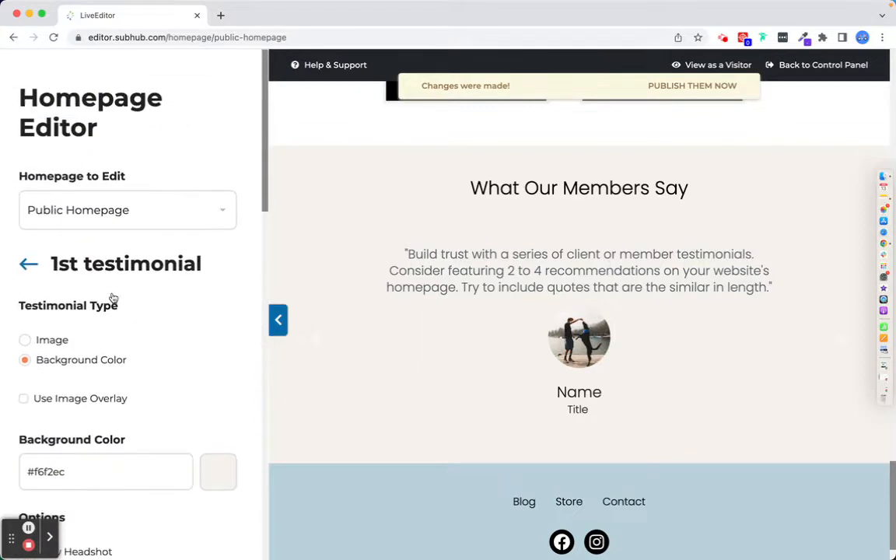
pyautogui.scroll(-2, 113, 298)
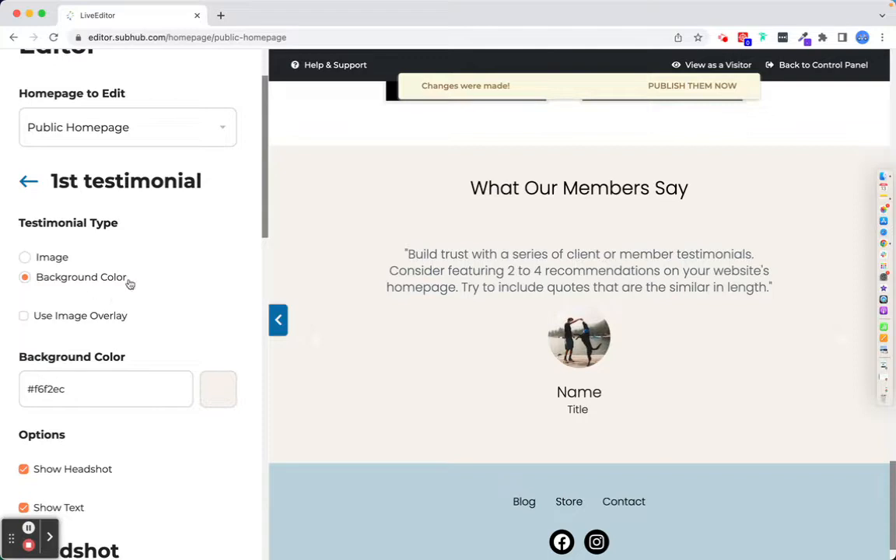
pyautogui.scroll(-2, 129, 284)
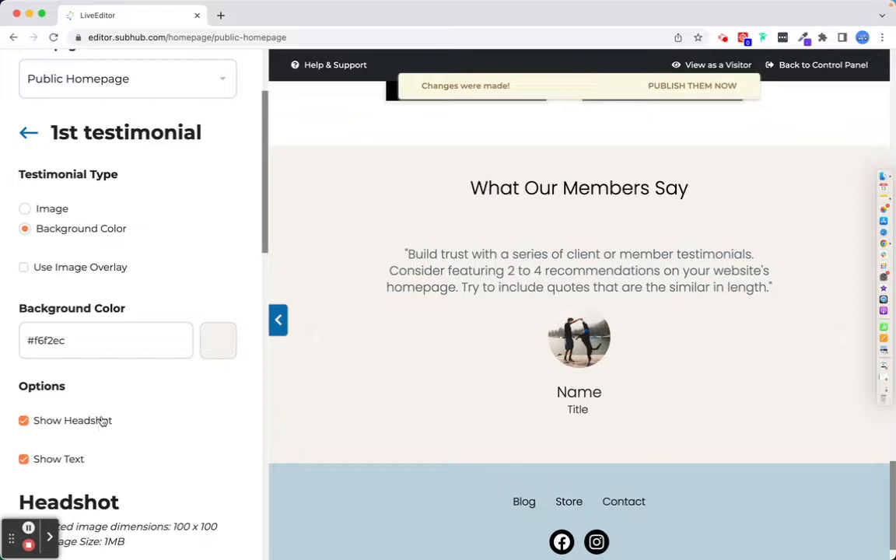
pyautogui.click(25, 208)
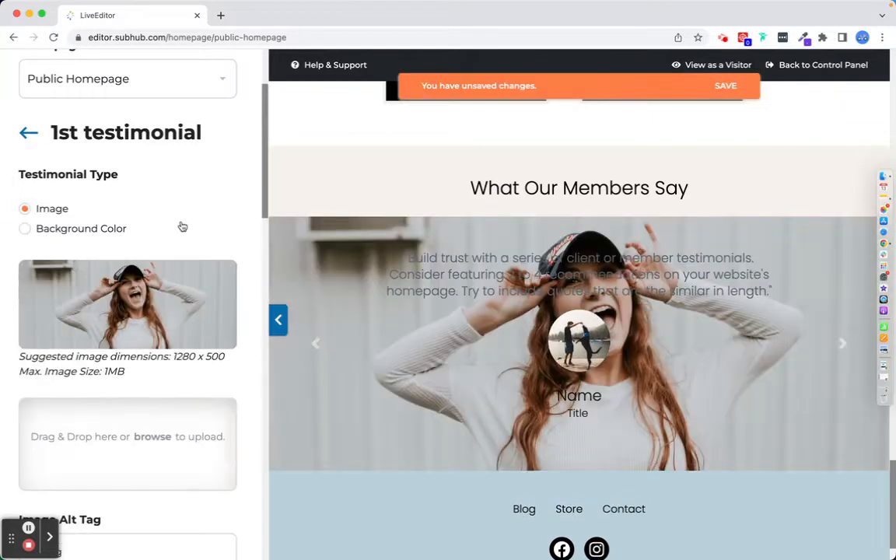
# Upload leaf.png from Downloads as the 1st testimonial's background image.
pyautogui.scroll(-2, 112, 344)
pyautogui.click(155, 370)
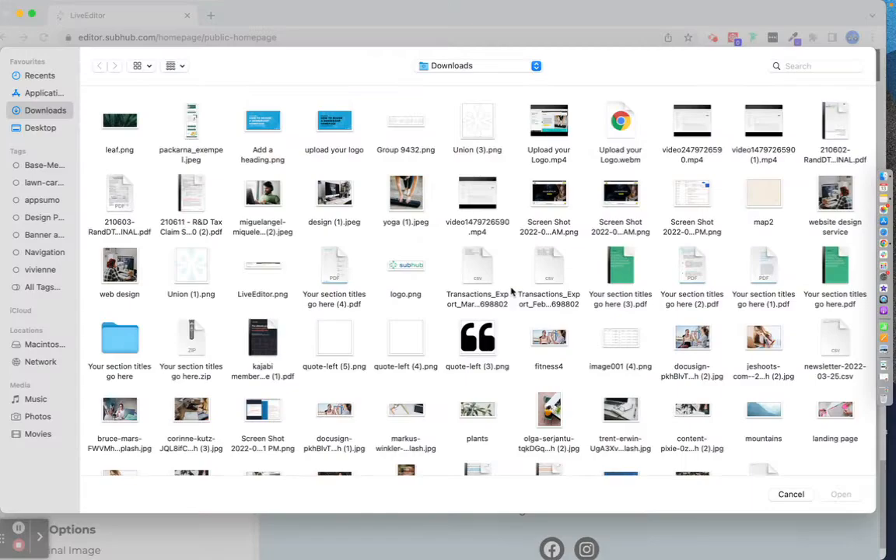
pyautogui.click(101, 111)
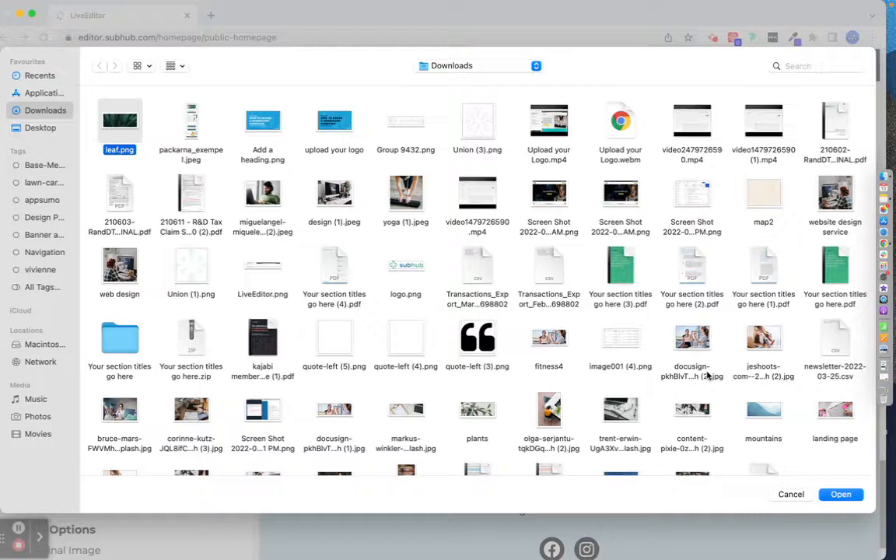
pyautogui.click(850, 492)
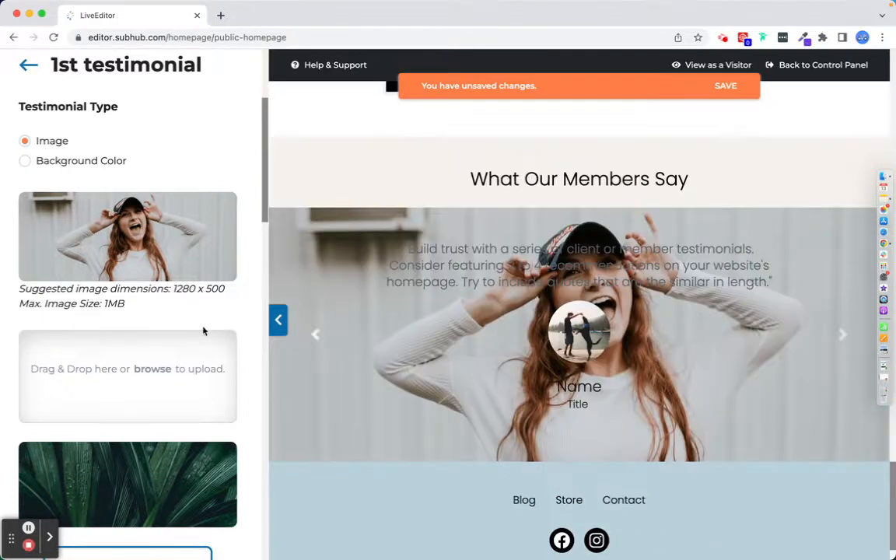
# Enable the image overlay on the 1st testimonial.
pyautogui.scroll(-5, 178, 330)
pyautogui.click(178, 329)
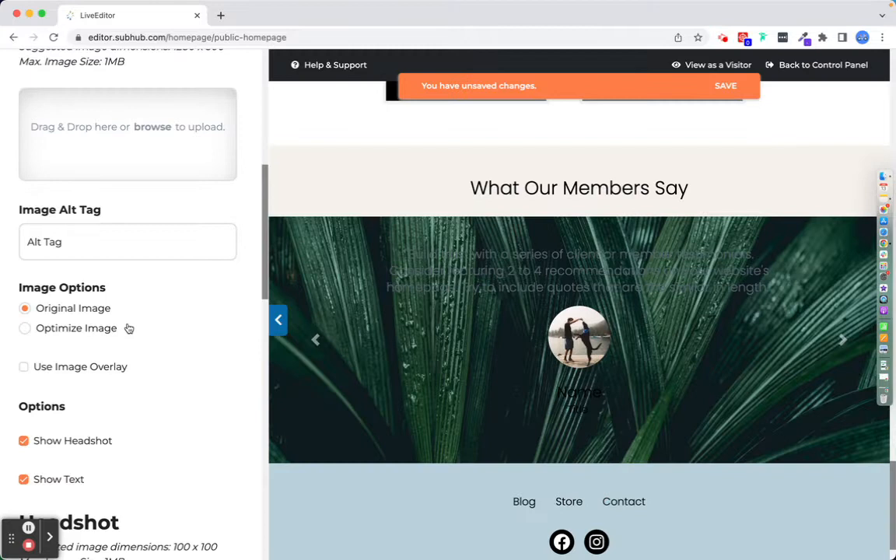
pyautogui.scroll(5, 132, 320)
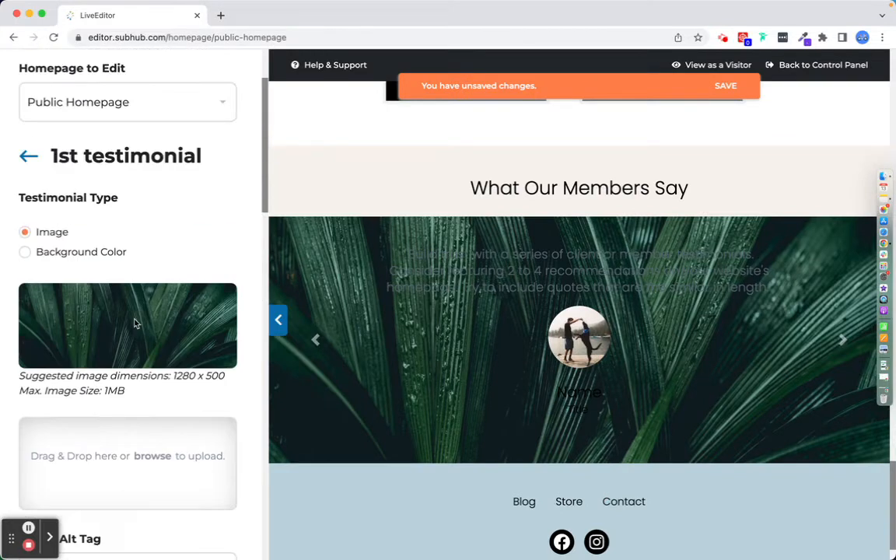
pyautogui.scroll(-5, 134, 323)
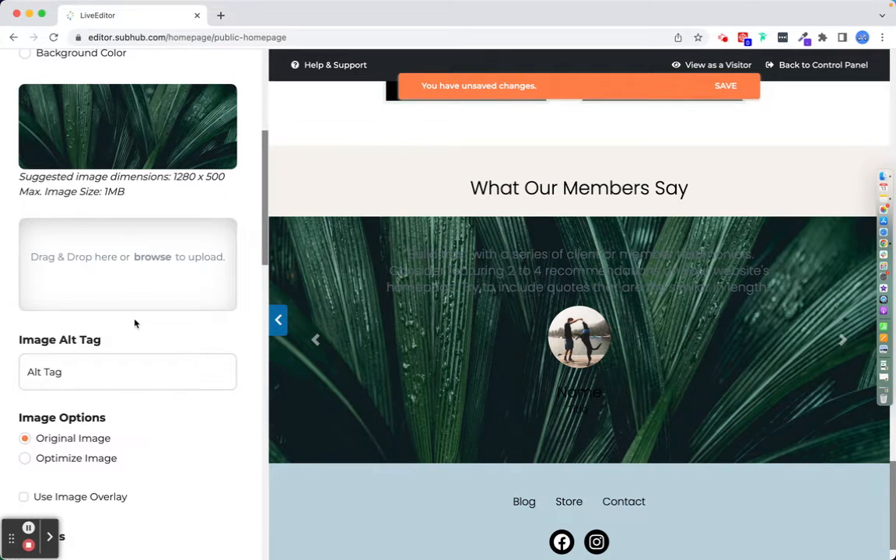
pyautogui.scroll(-5, 133, 323)
pyautogui.click(24, 301)
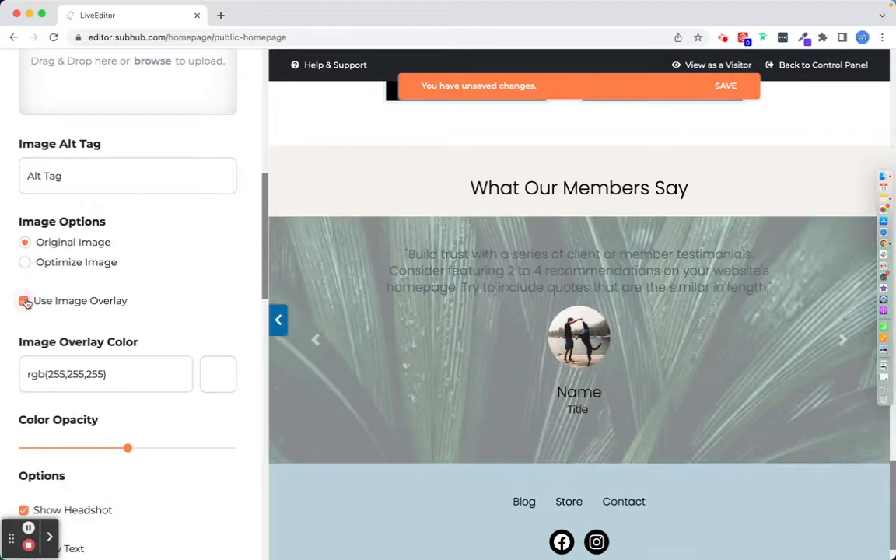
# Copy the colour 41b587 from the colour picker extension's picked colour history.
pyautogui.click(803, 37)
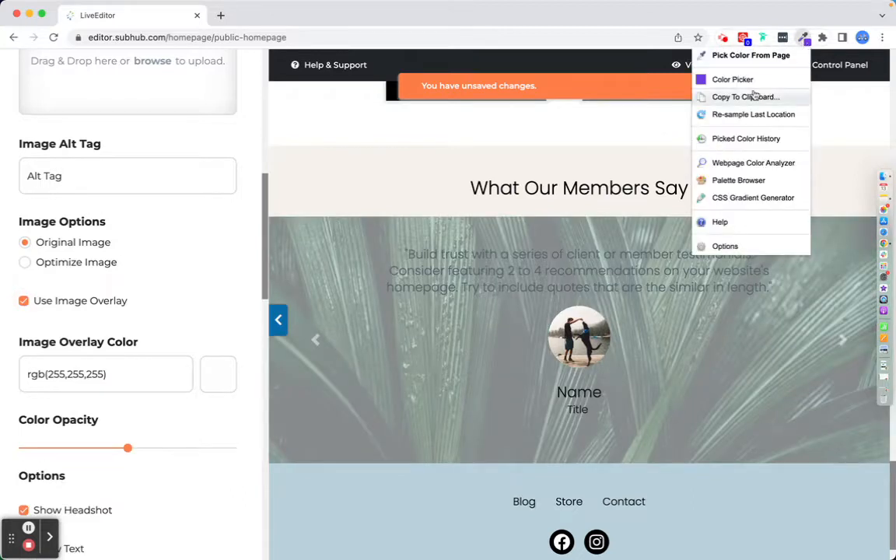
pyautogui.click(746, 138)
pyautogui.click(741, 128)
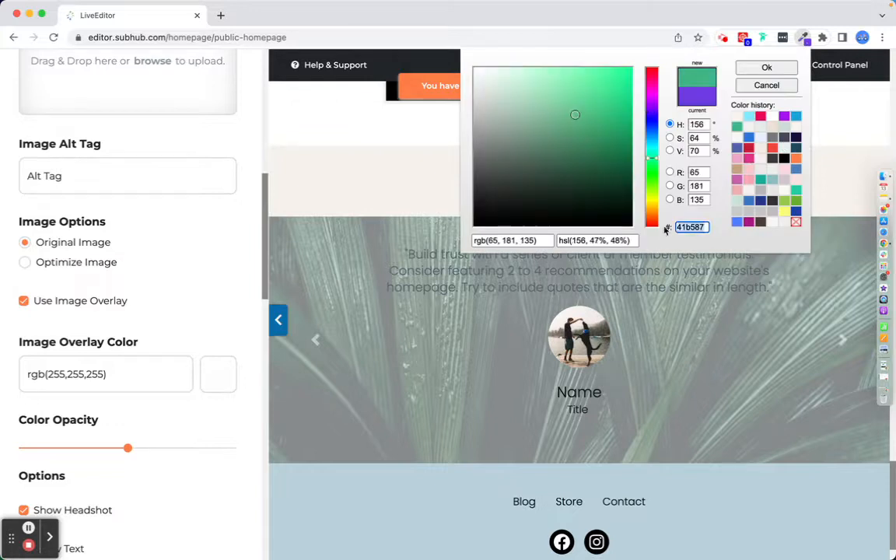
# Set the image overlay colour to #41b587.
pyautogui.click(120, 373)
pyautogui.moveTo(120, 373); pyautogui.dragTo(3, 373)
pyautogui.write('41b587')
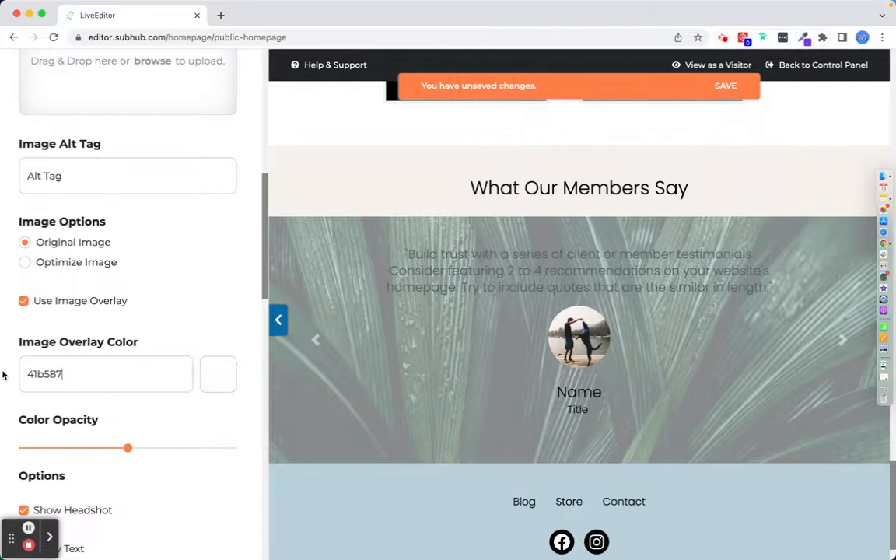
pyautogui.click(25, 373)
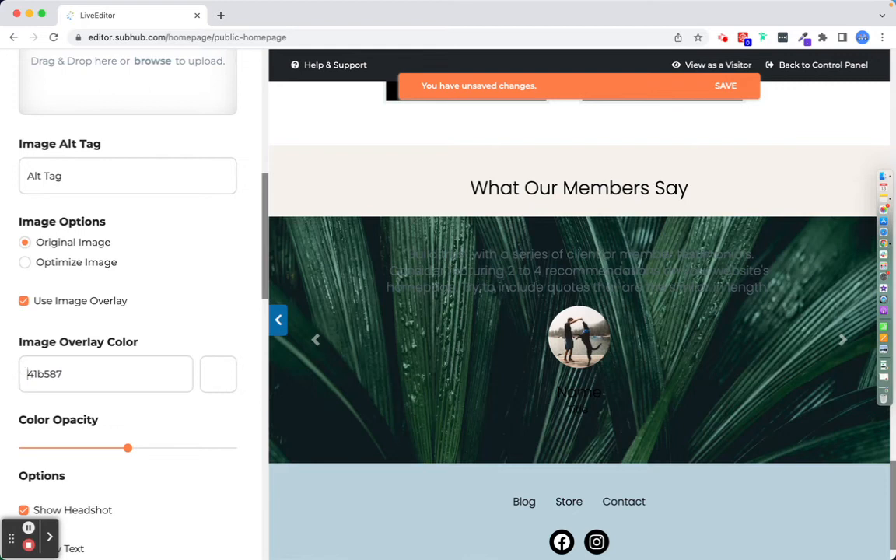
pyautogui.write('#')
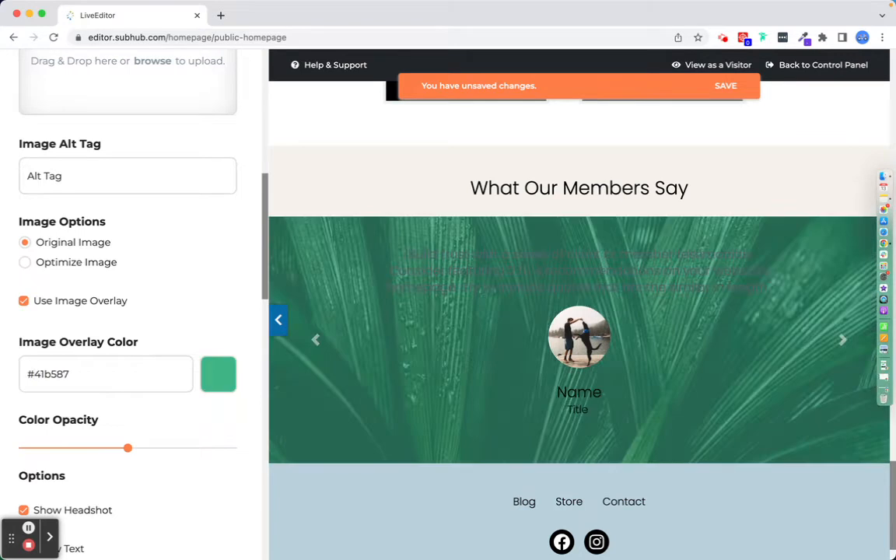
# Set the overlay colour opacity to 76.
pyautogui.scroll(-2, 52, 424)
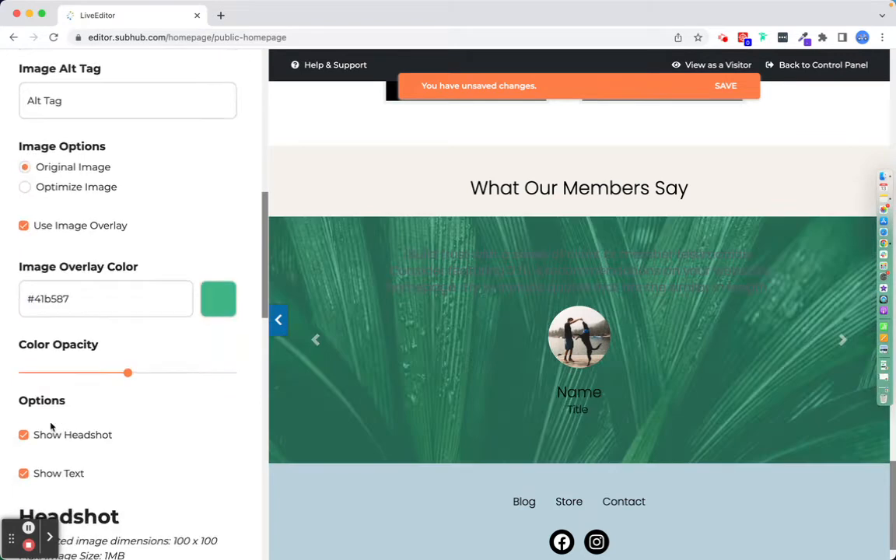
pyautogui.click(162, 374)
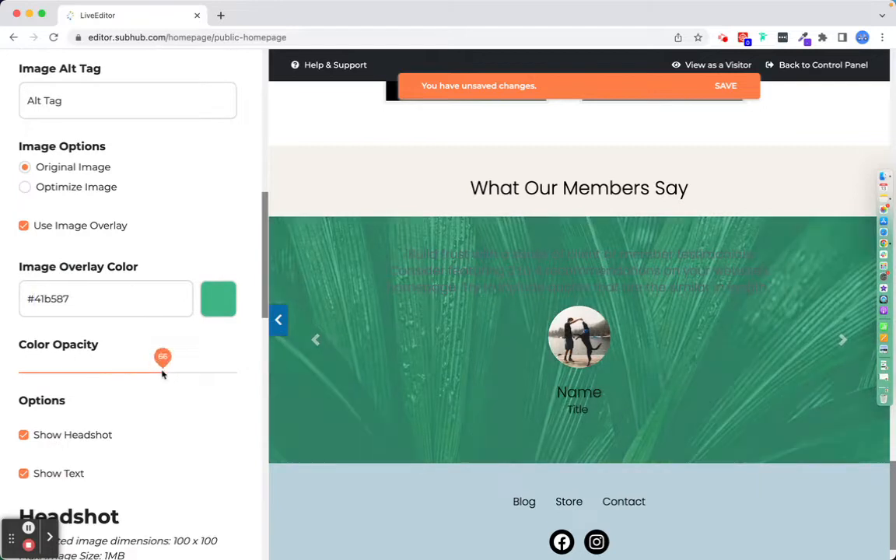
pyautogui.click(185, 373)
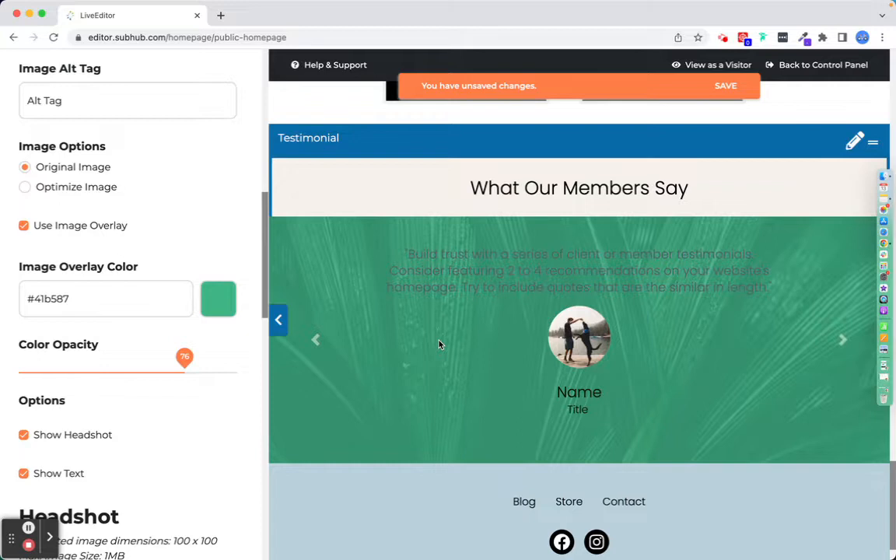
# Hide the headshot on the 1st testimonial.
pyautogui.scroll(6, 64, 282)
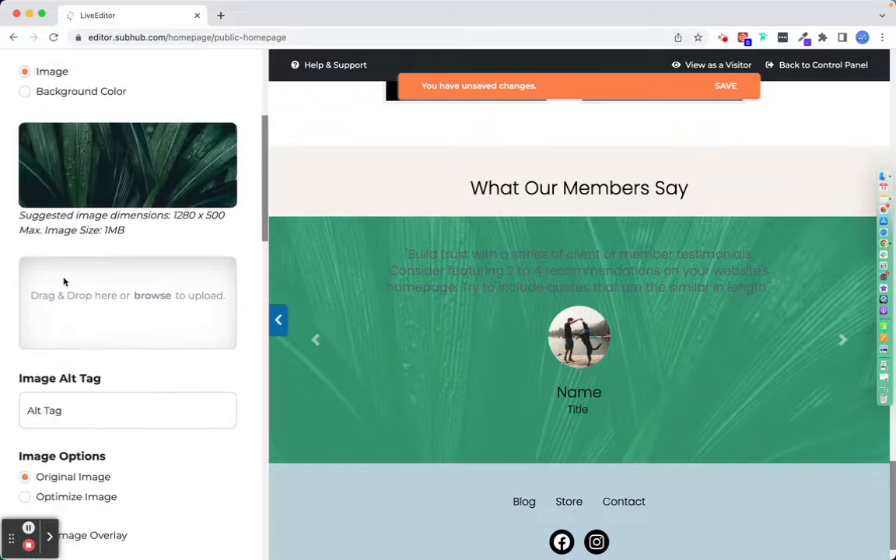
pyautogui.scroll(2, 64, 283)
pyautogui.scroll(-15, 64, 282)
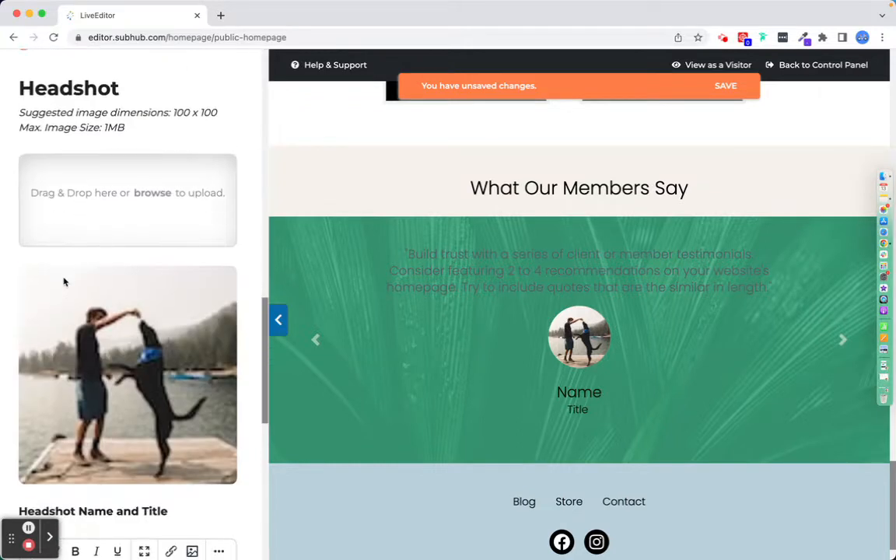
pyautogui.scroll(-4, 64, 282)
pyautogui.scroll(10, 64, 282)
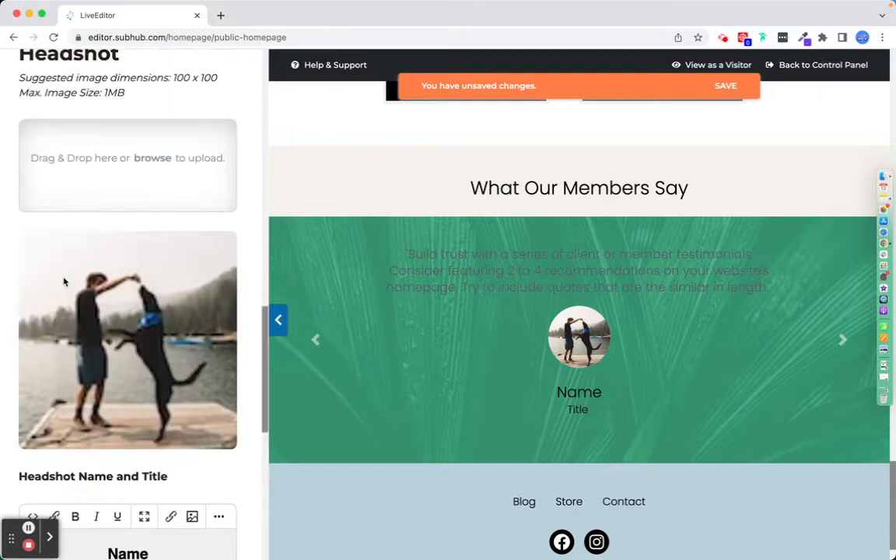
pyautogui.scroll(1, 66, 283)
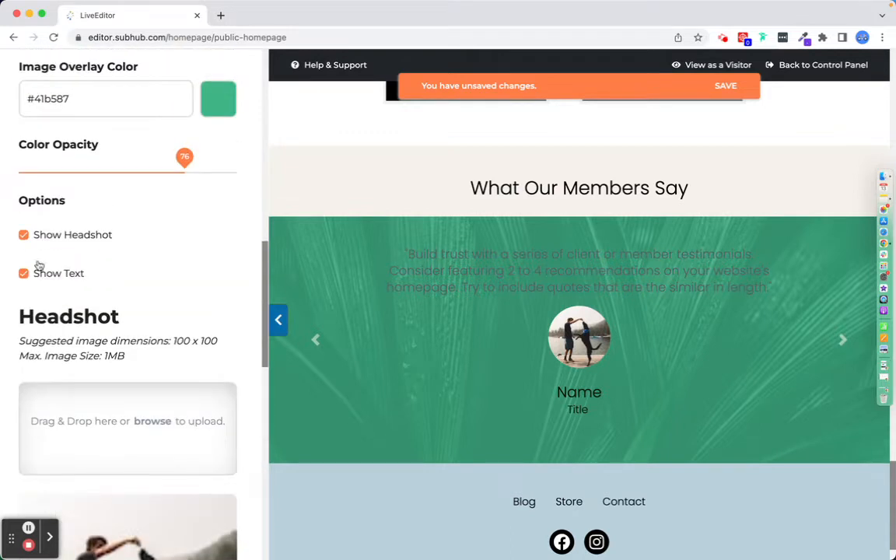
pyautogui.click(24, 235)
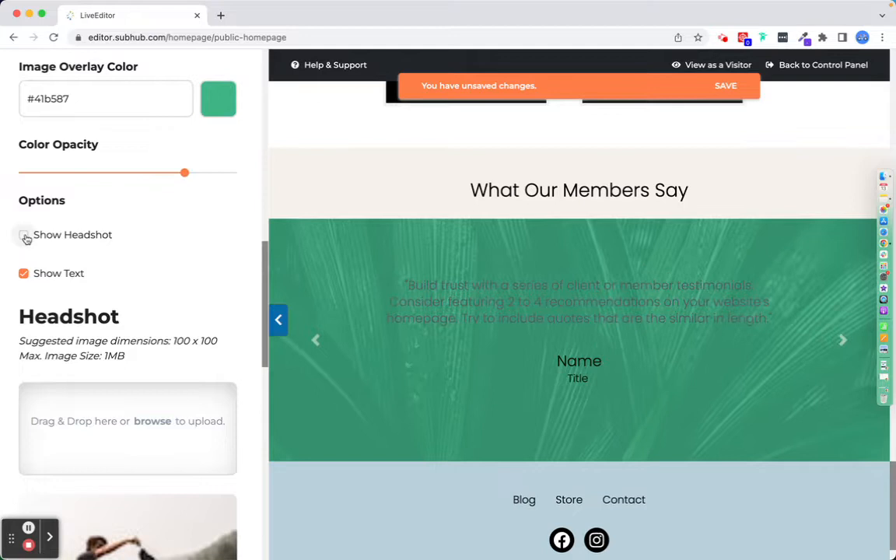
# Set the 1st testimonial's quote text colour to white.
pyautogui.scroll(-15, 70, 251)
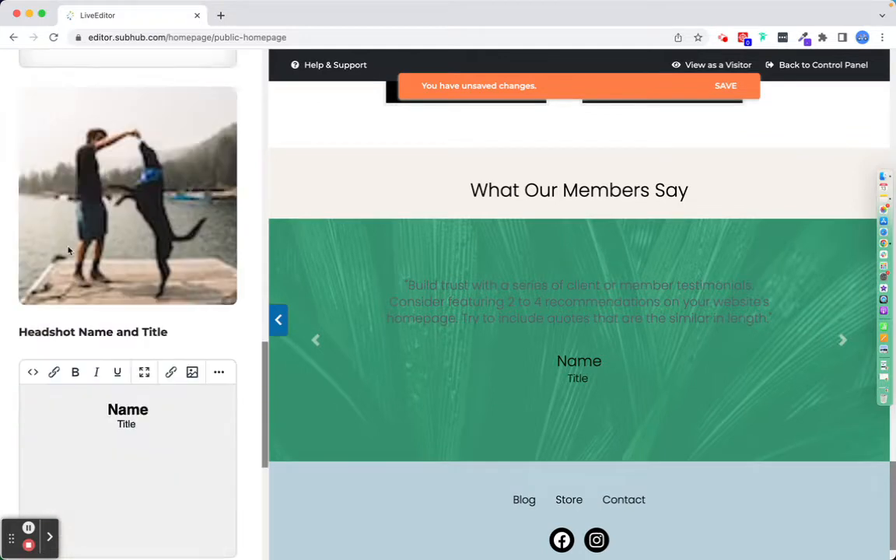
pyautogui.scroll(-3, 132, 315)
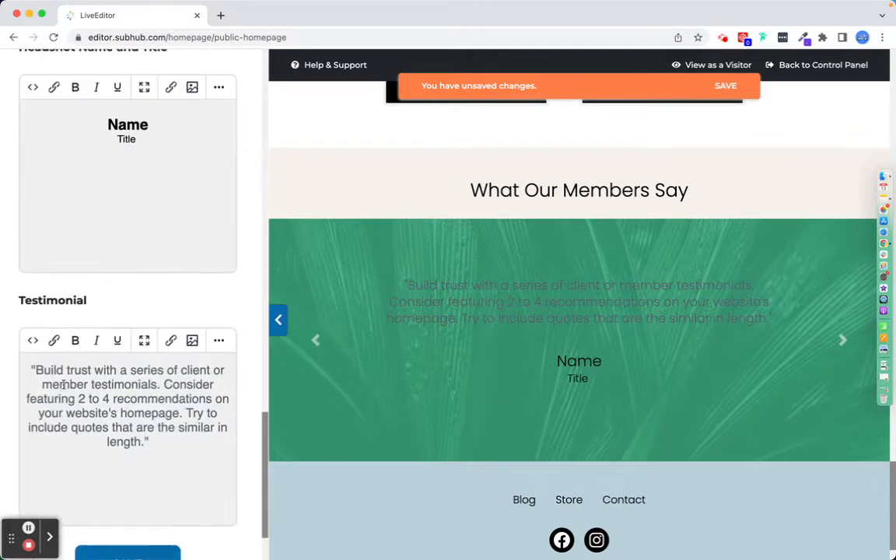
pyautogui.moveTo(28, 370); pyautogui.dragTo(177, 470)
pyautogui.click(219, 340)
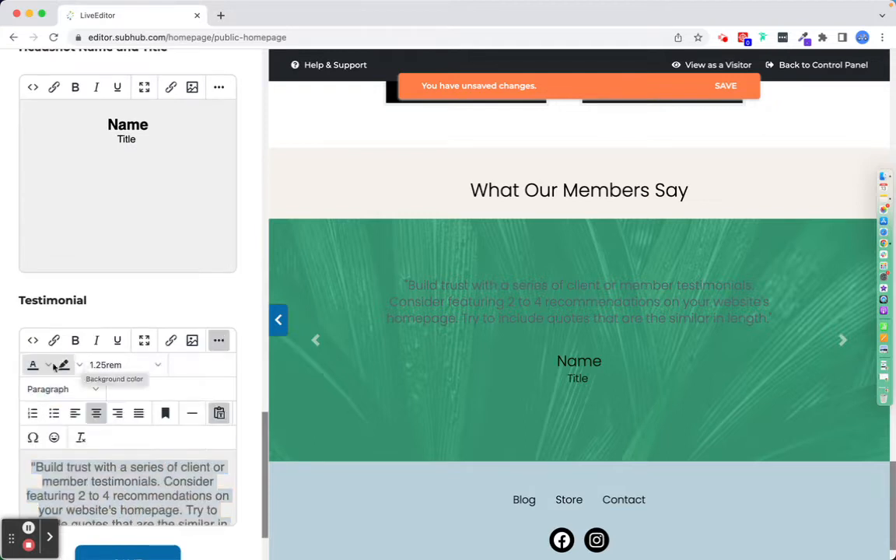
pyautogui.click(48, 365)
pyautogui.click(50, 460)
# Set the headshot name and title text colour to white.
pyautogui.scroll(3, 109, 342)
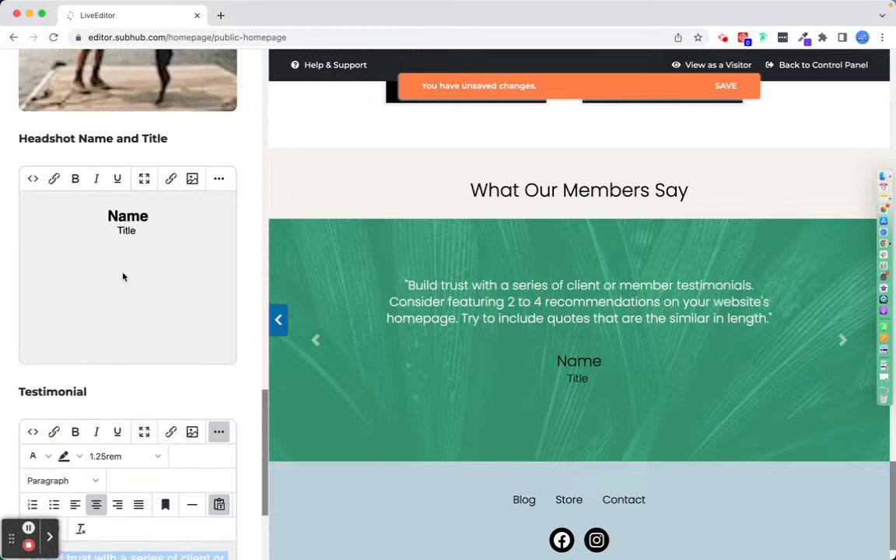
pyautogui.moveTo(148, 230); pyautogui.dragTo(105, 208)
pyautogui.click(221, 184)
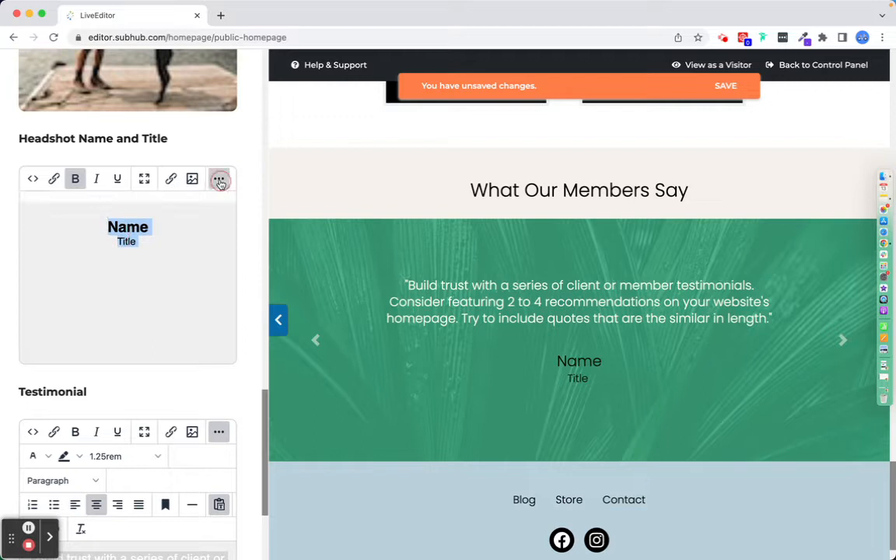
pyautogui.click(48, 203)
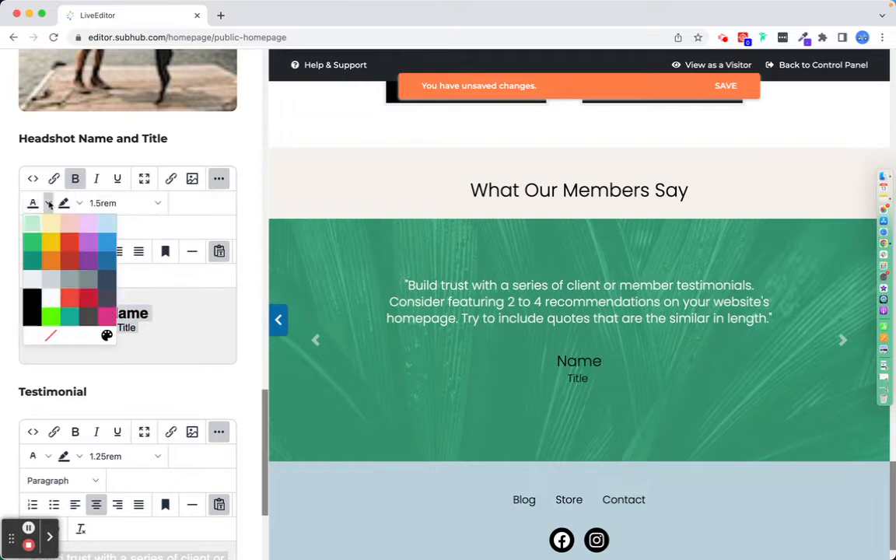
pyautogui.click(62, 268)
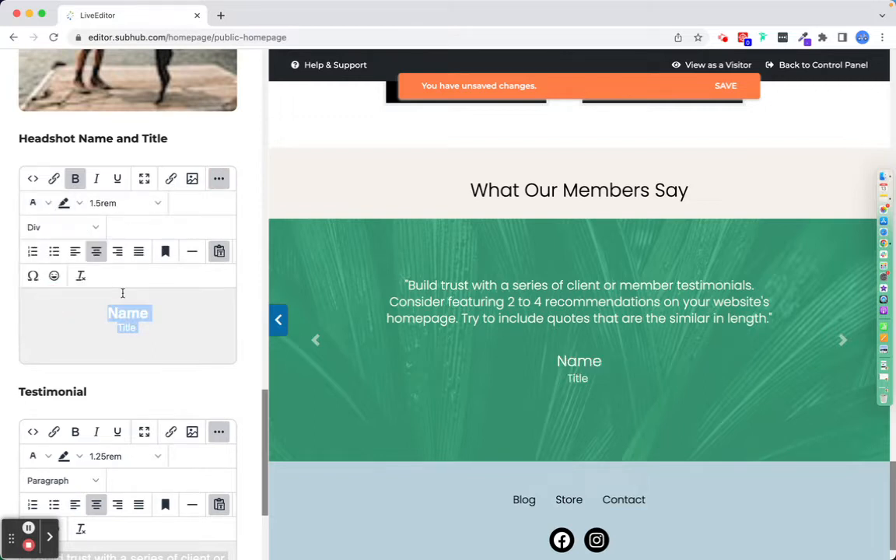
# Switch the 1st testimonial's type to Background Color and turn off the image overlay.
pyautogui.scroll(-5, 168, 356)
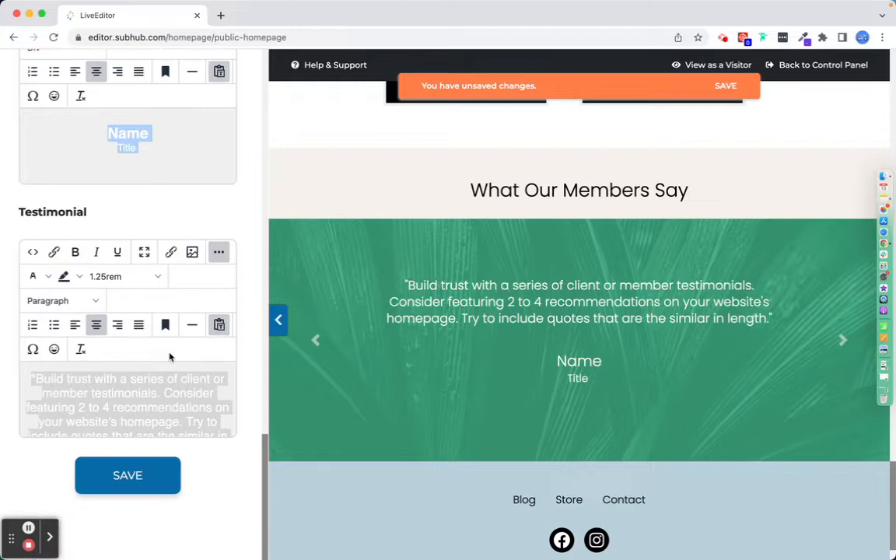
pyautogui.scroll(10, 170, 356)
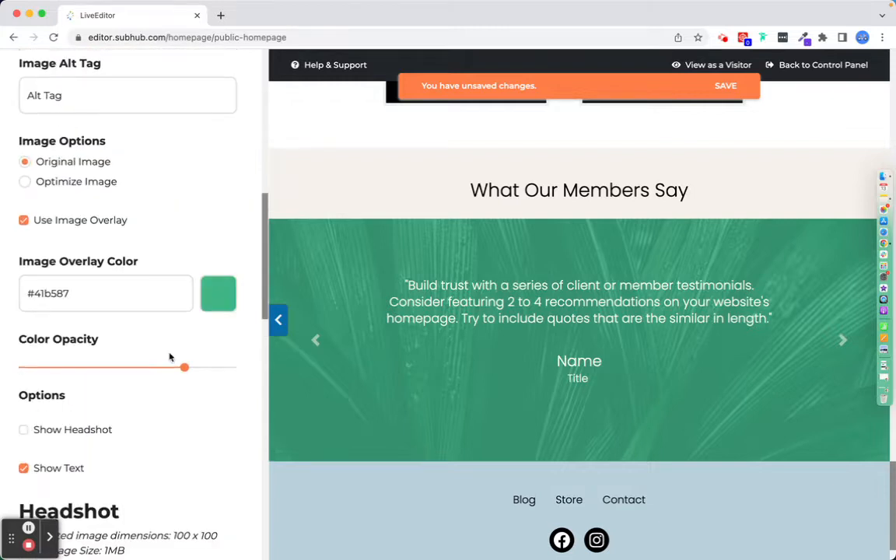
pyautogui.scroll(5, 170, 356)
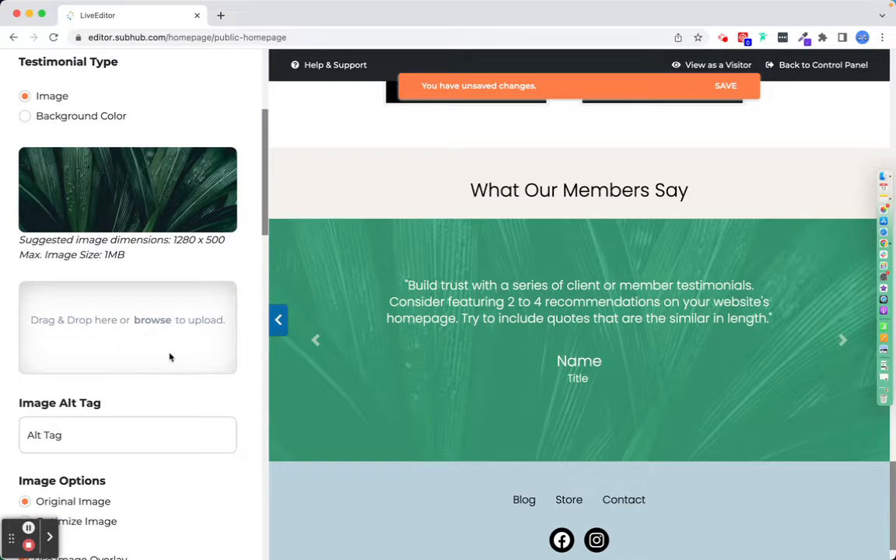
pyautogui.click(26, 117)
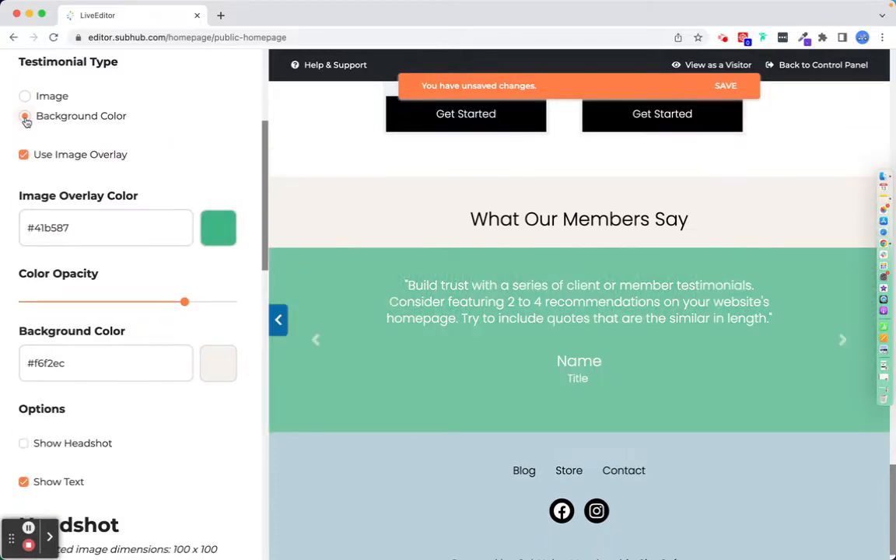
pyautogui.click(25, 155)
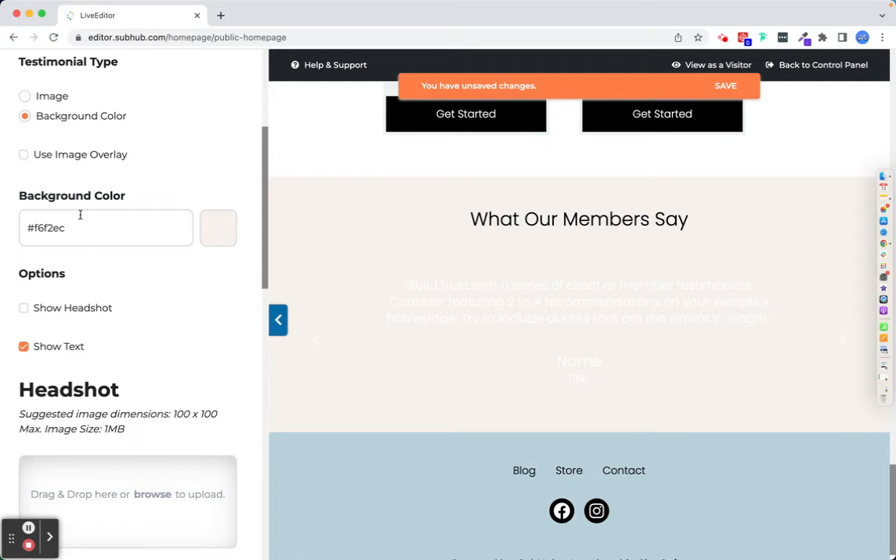
# Set the testimonial background colour to #41b587.
pyautogui.moveTo(31, 228); pyautogui.dragTo(106, 228)
pyautogui.write('#41b587')
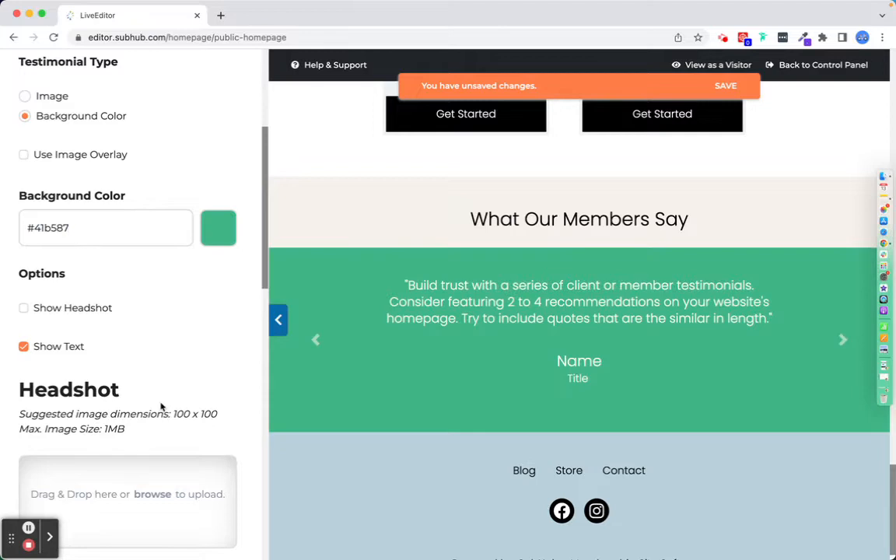
pyautogui.scroll(-5, 124, 306)
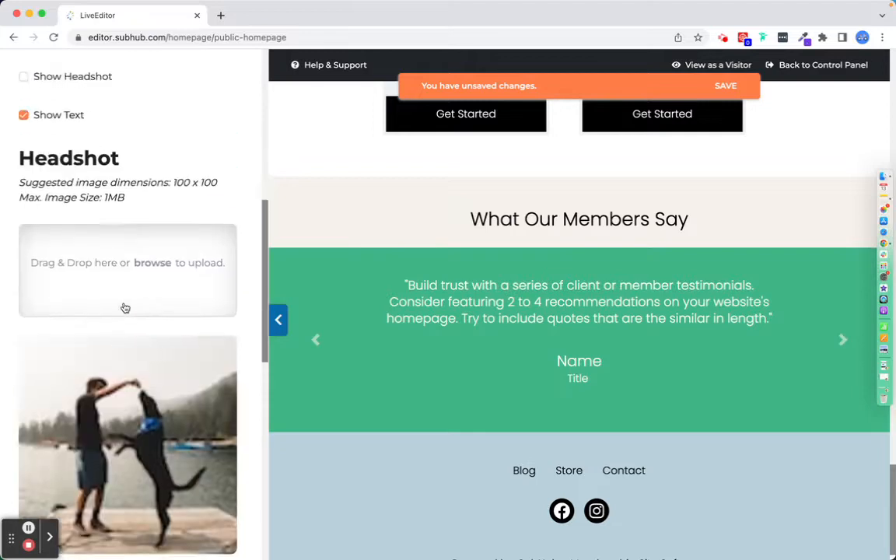
pyautogui.scroll(3, 101, 234)
pyautogui.moveTo(71, 135); pyautogui.dragTo(16, 136)
pyautogui.press('super+c')
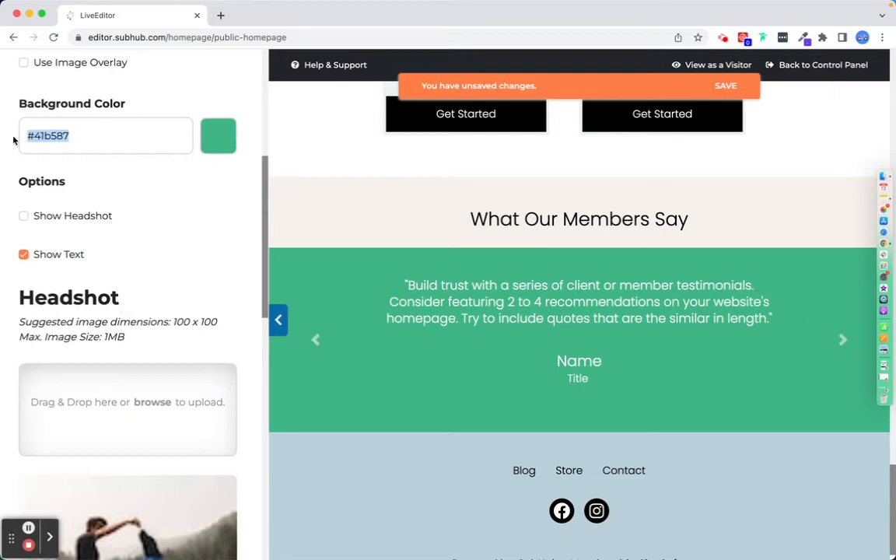
# Show the headshot again and save the 1st testimonial's settings.
pyautogui.scroll(-10, 81, 303)
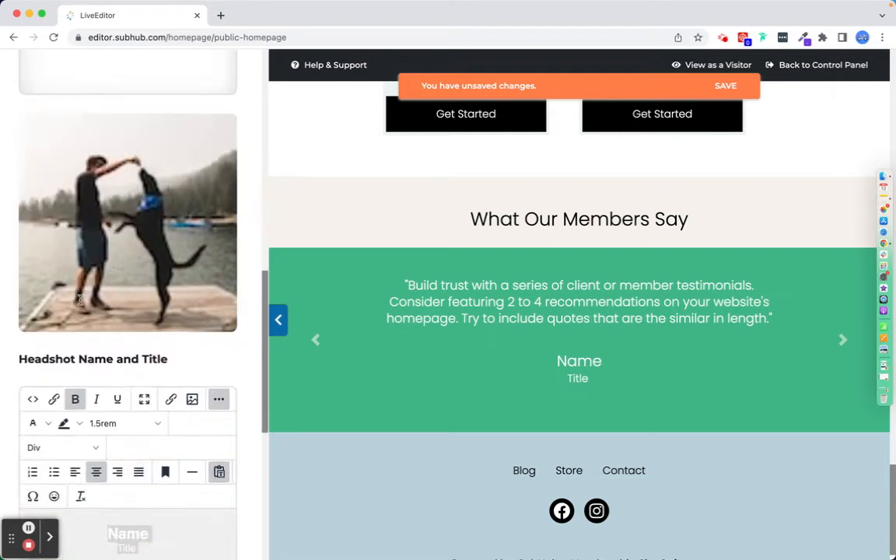
pyautogui.scroll(10, 80, 303)
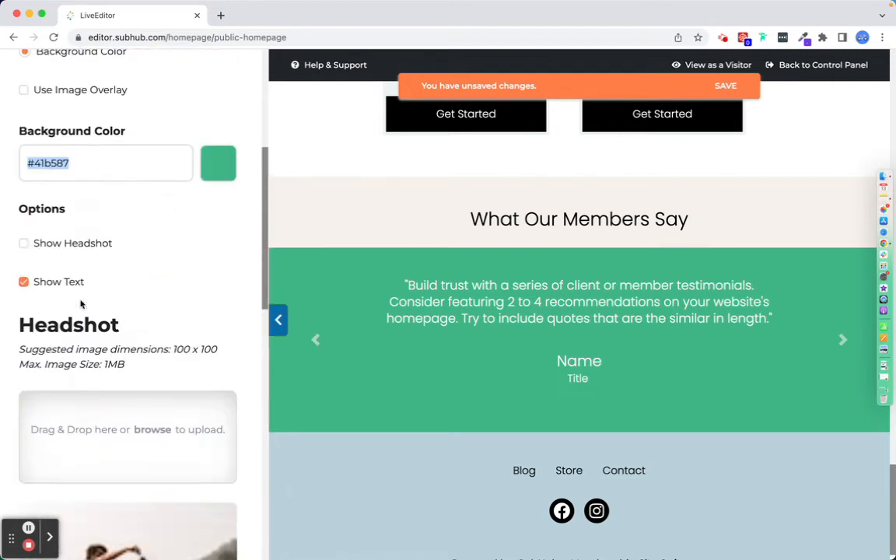
pyautogui.click(26, 243)
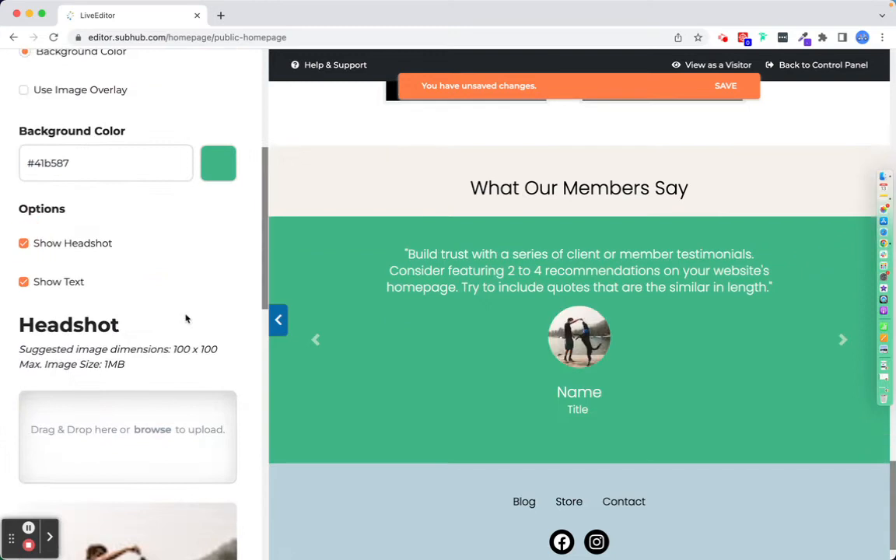
pyautogui.scroll(-10, 186, 317)
pyautogui.click(129, 476)
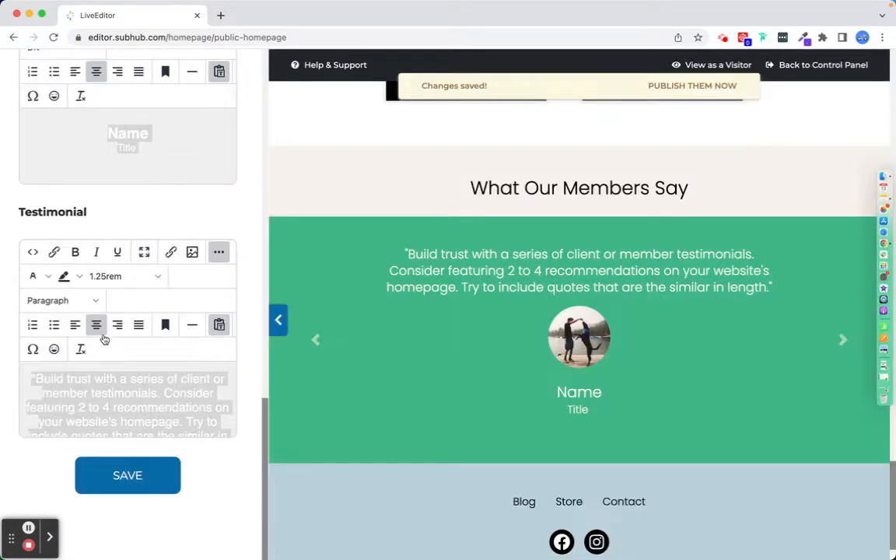
# Set the section title background colour to #41b587 in the section settings.
pyautogui.click(28, 266)
pyautogui.scroll(-5, 128, 290)
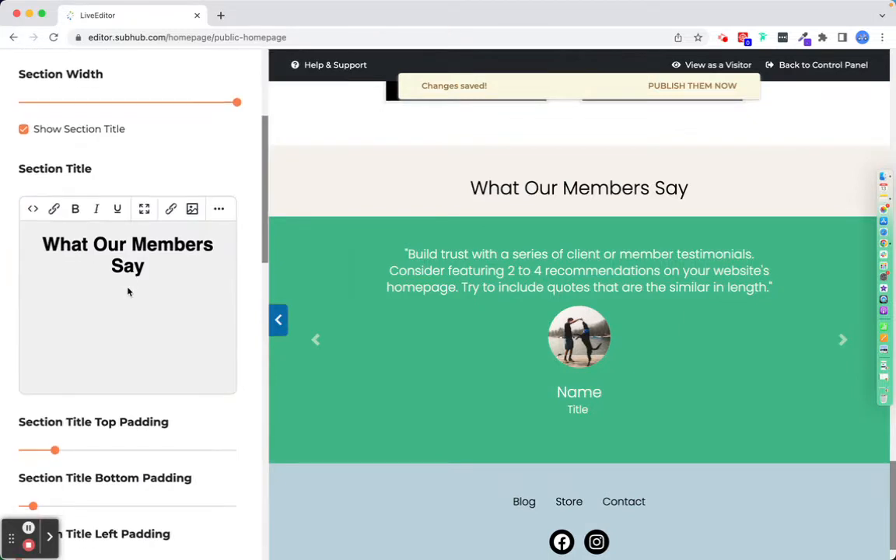
pyautogui.scroll(-3, 129, 291)
pyautogui.moveTo(566, 224)
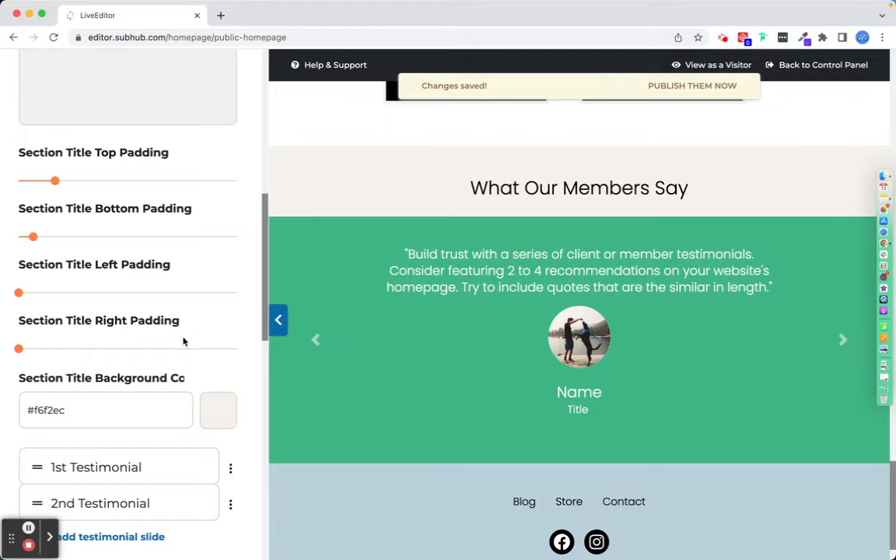
pyautogui.moveTo(65, 410); pyautogui.dragTo(2, 412)
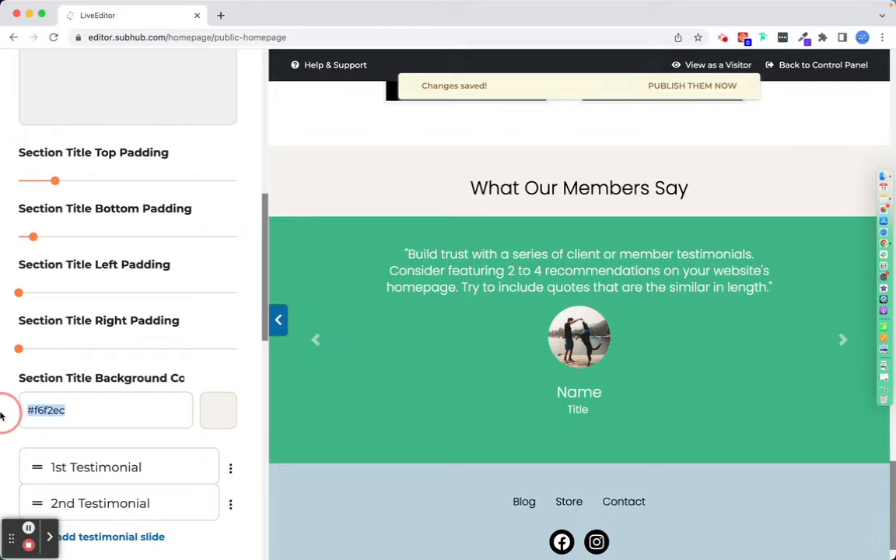
pyautogui.press('super+v')
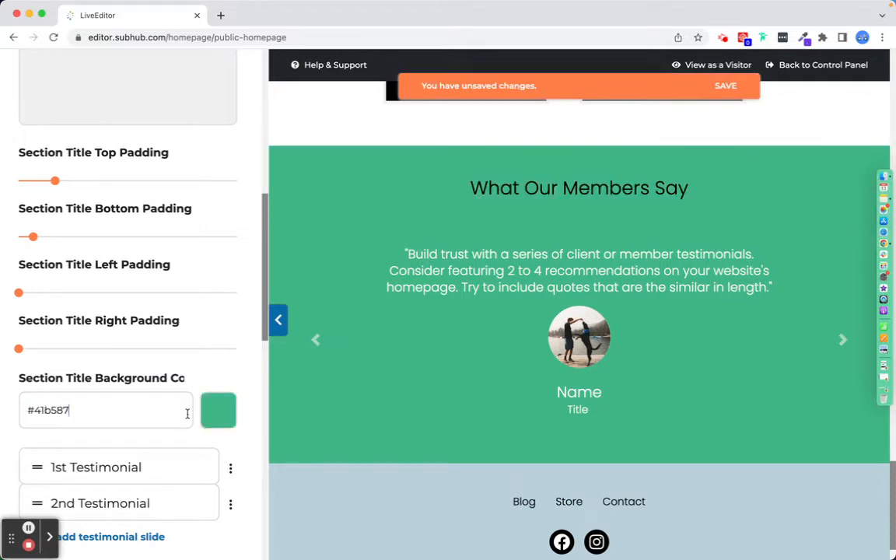
# Set the section title text colour to white.
pyautogui.scroll(5, 191, 321)
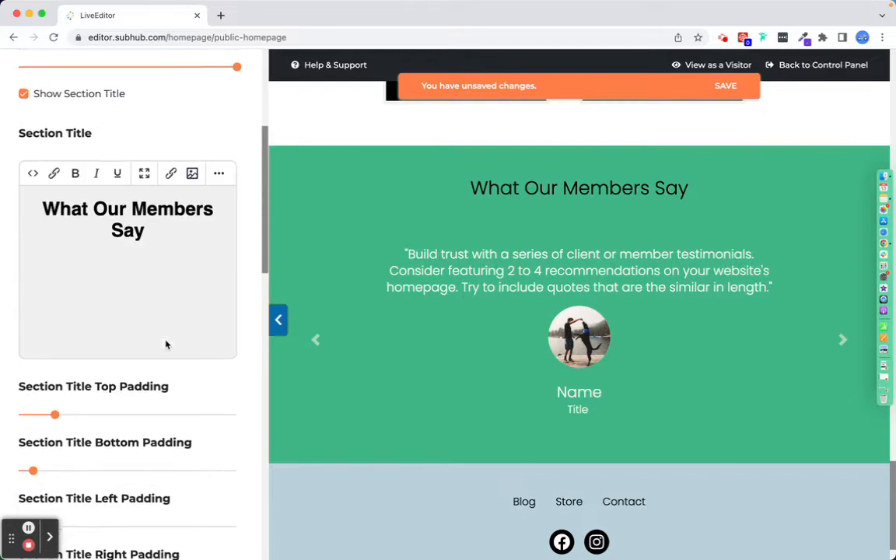
pyautogui.moveTo(150, 234); pyautogui.dragTo(24, 200)
pyautogui.click(218, 176)
pyautogui.click(48, 200)
pyautogui.click(50, 296)
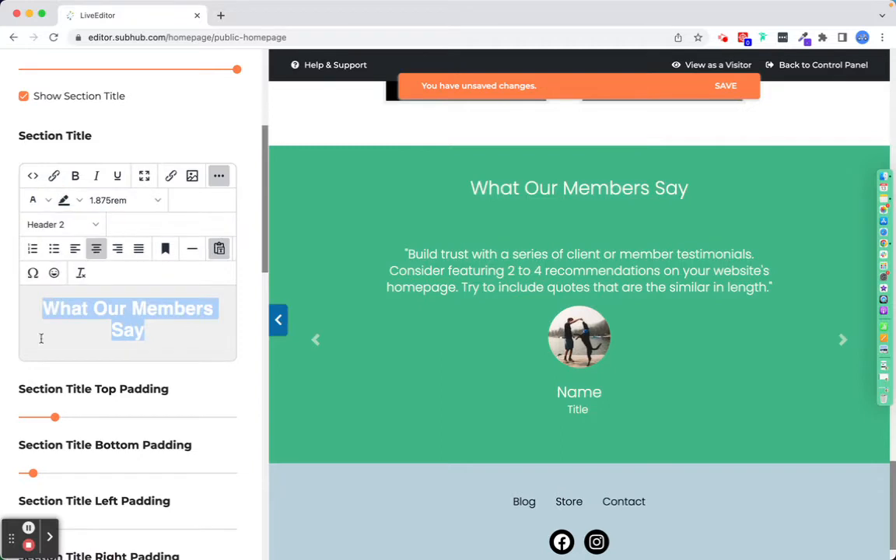
# Set the section title top padding to 7.
pyautogui.scroll(-3, 113, 376)
pyautogui.scroll(-1, 113, 375)
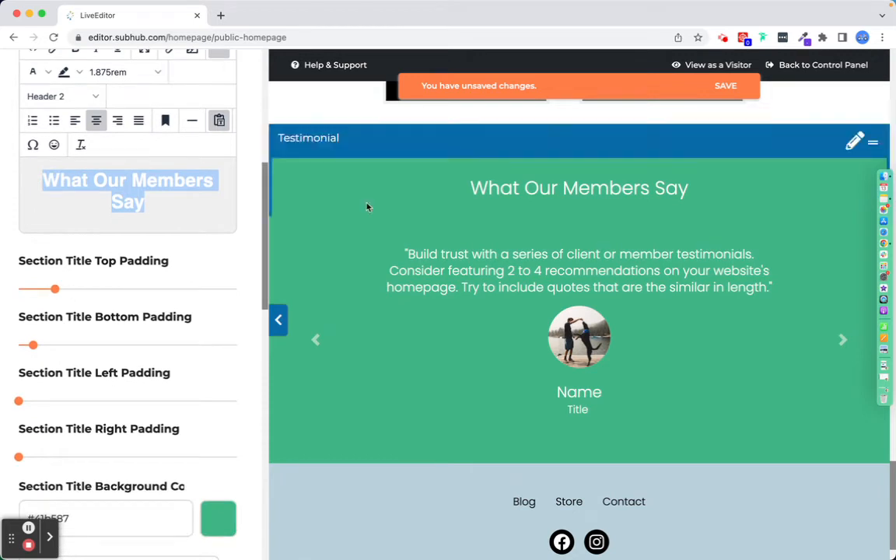
pyautogui.click(70, 288)
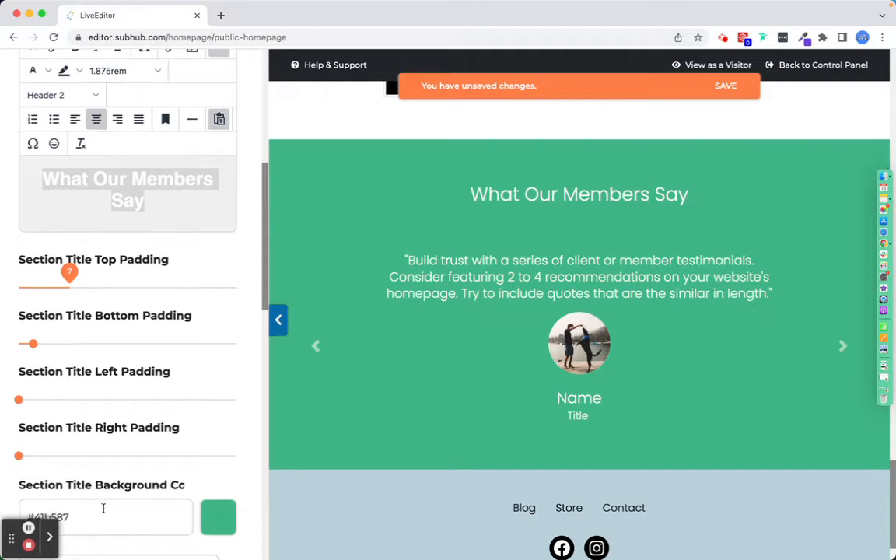
# Turn on Autoplay for the testimonial slides.
pyautogui.scroll(-5, 103, 506)
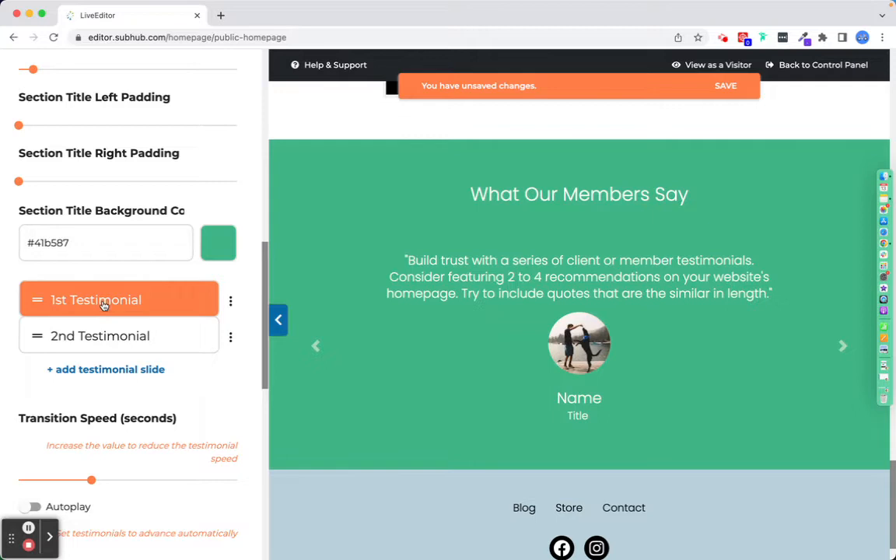
pyautogui.scroll(-5, 92, 365)
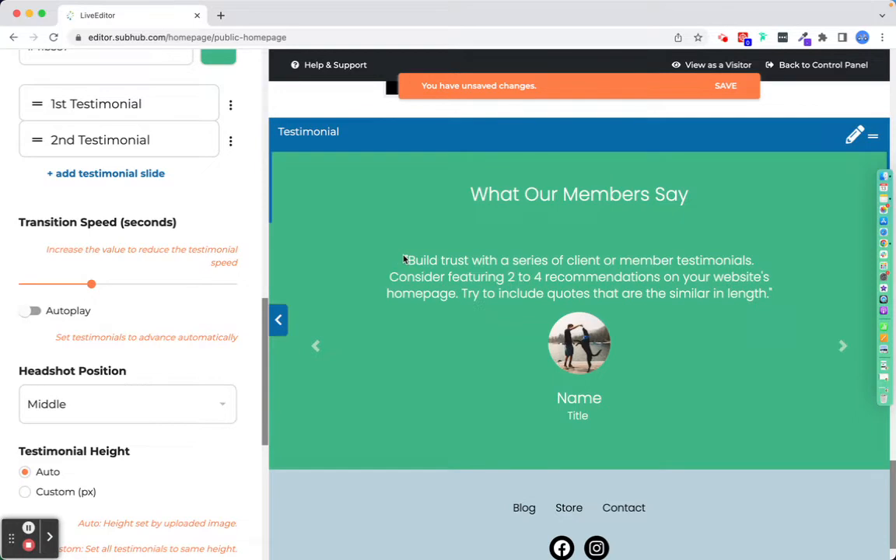
pyautogui.moveTo(404, 259); pyautogui.dragTo(787, 294)
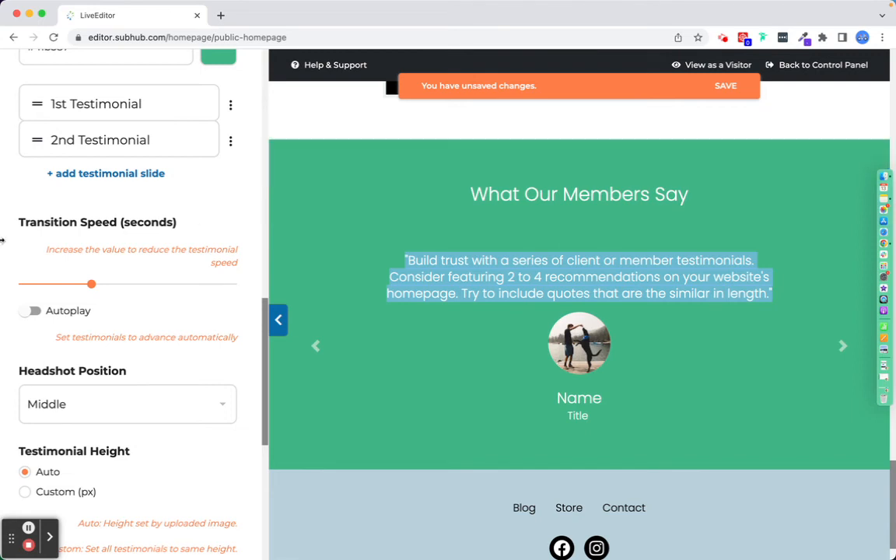
pyautogui.click(34, 311)
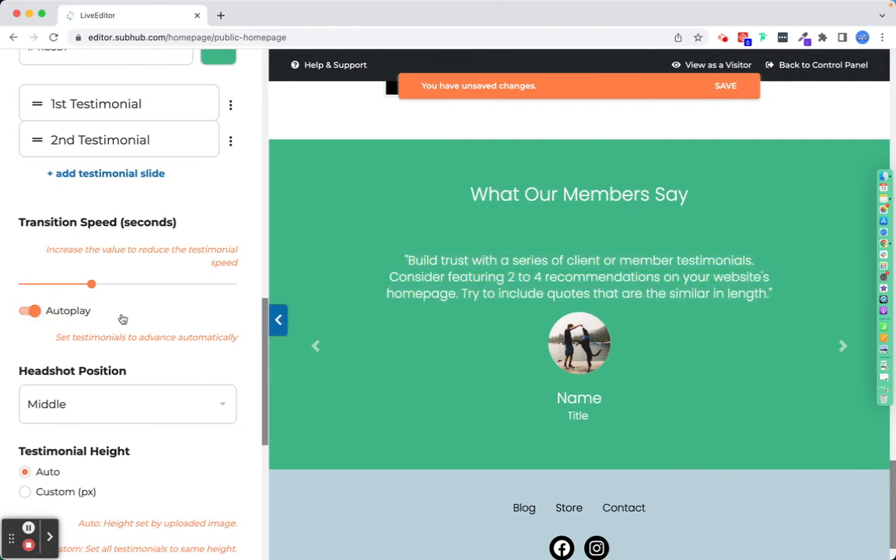